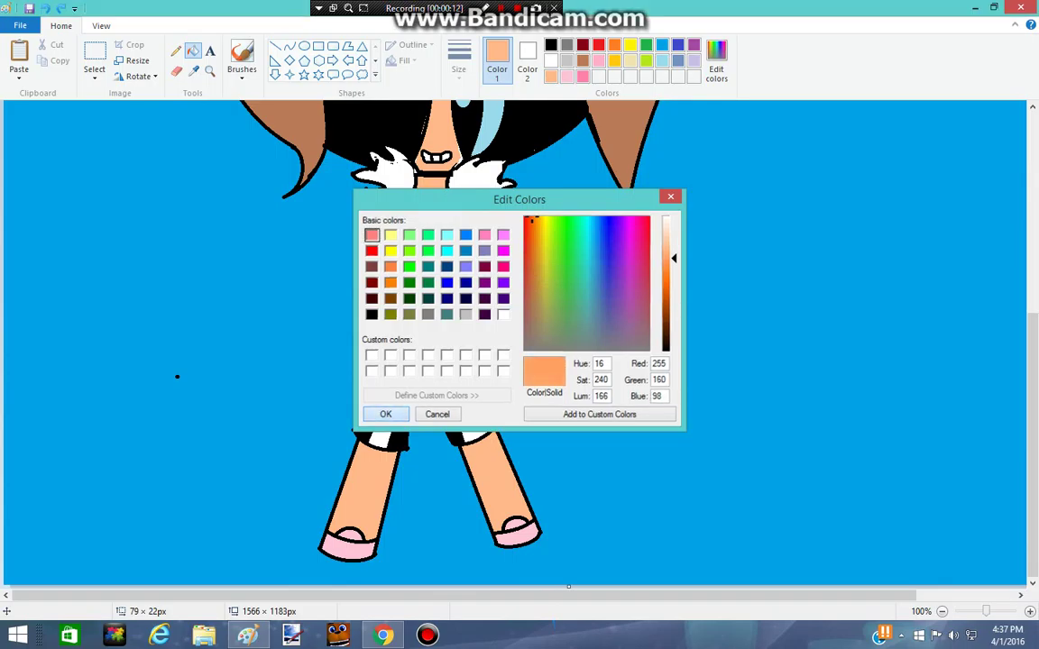
- Set the drawing color to orange (RGB 255, 160, 98), draw a line down the character's left-hand leg, and fill its outer strip as shading
key(Return)
click(275, 46)
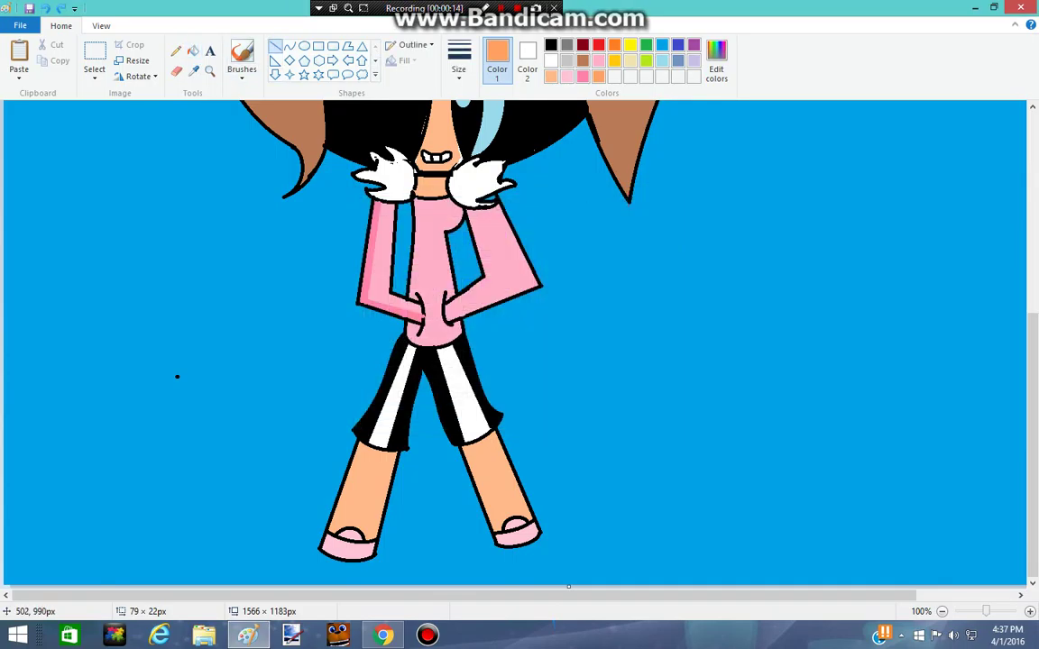
drag(364, 445, 333, 531)
click(193, 51)
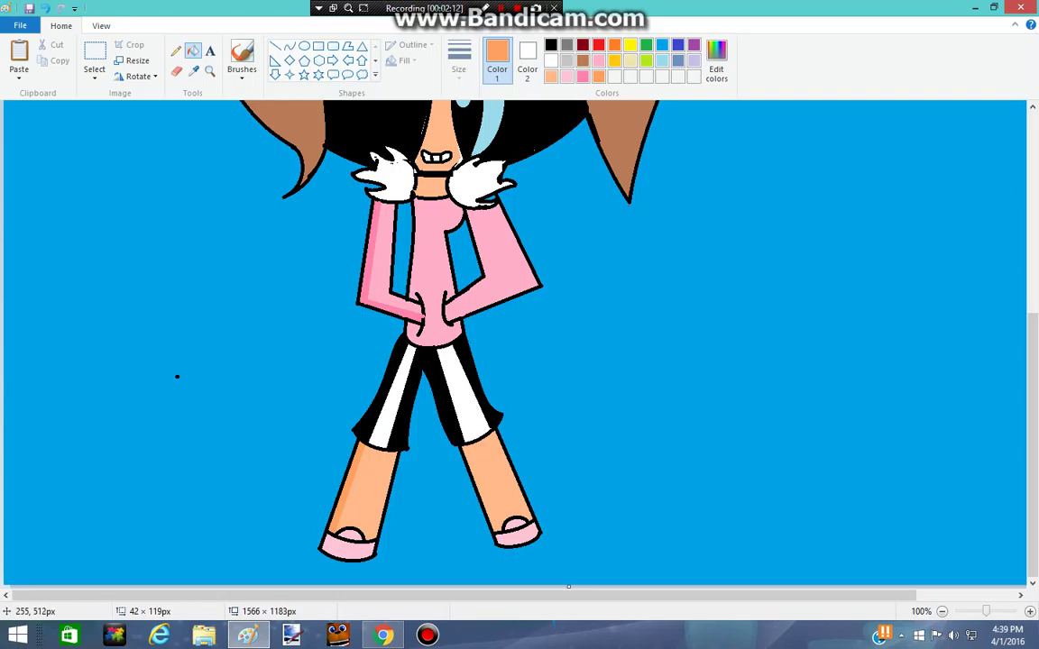
click(276, 46)
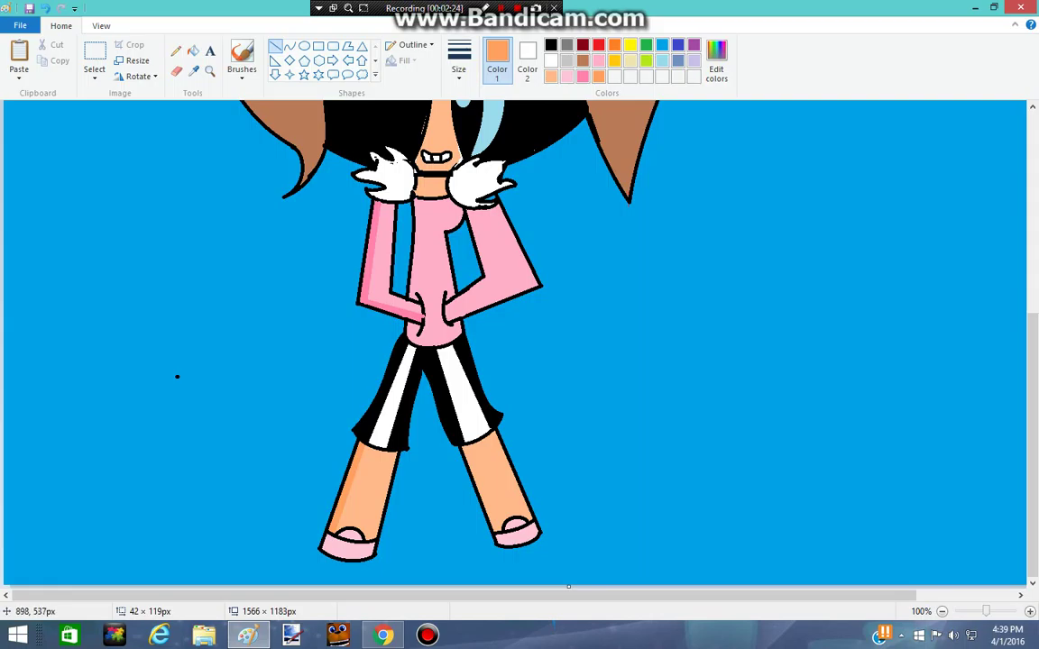
key(alt+Tab)
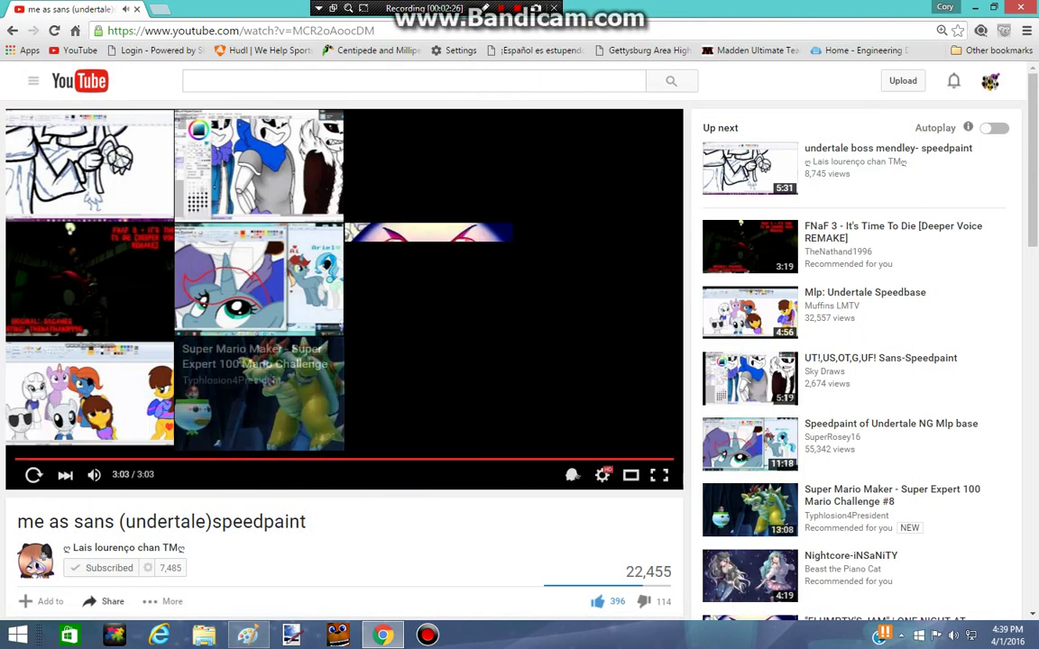
key(alt+Tab)
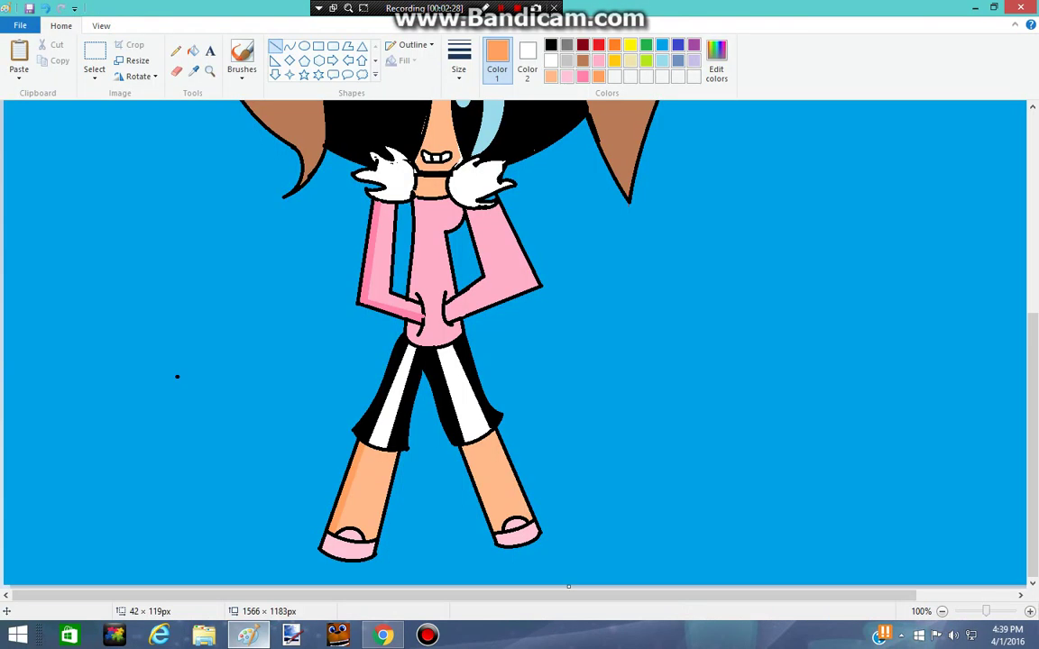
- Mix a darker pink (RGB 255, 157, 189) from the light pink and shade the outer part of the left-hand shoe
click(567, 76)
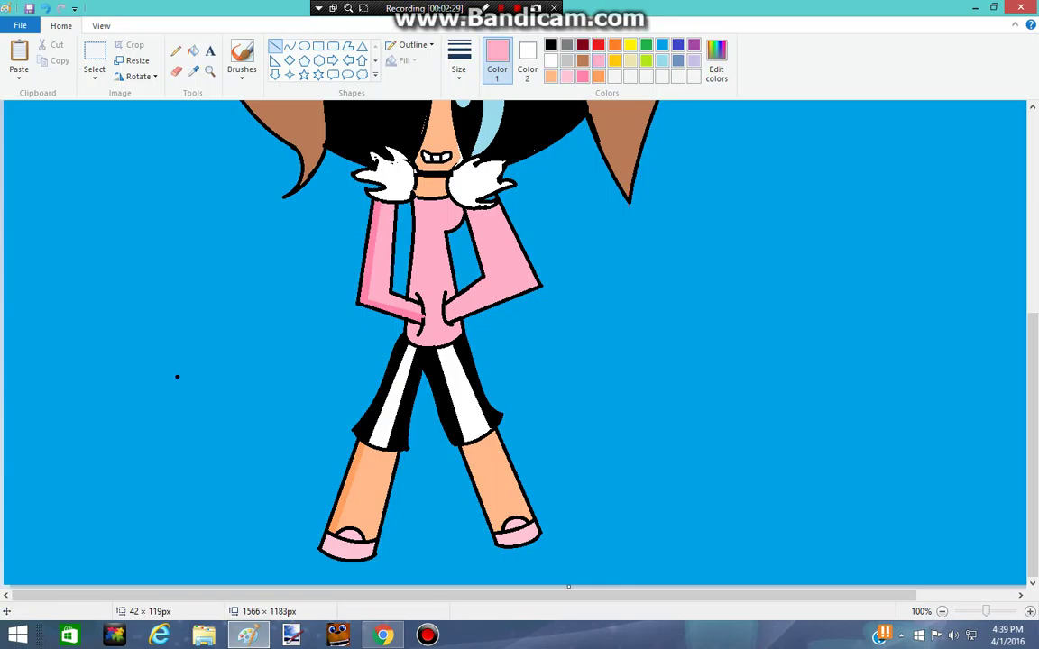
click(716, 61)
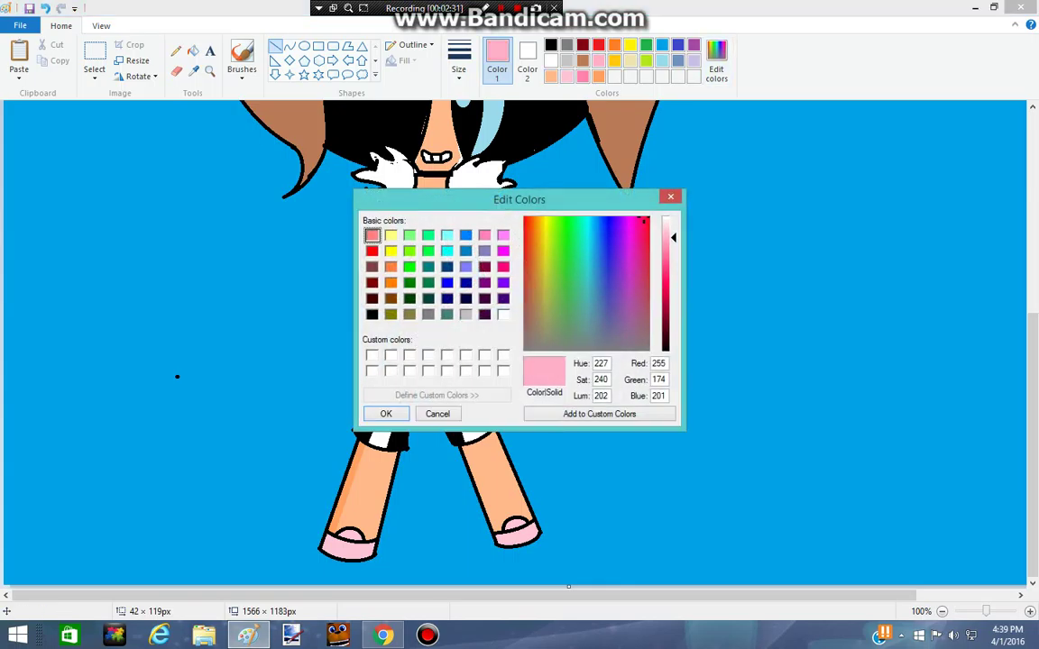
drag(672, 237, 673, 242)
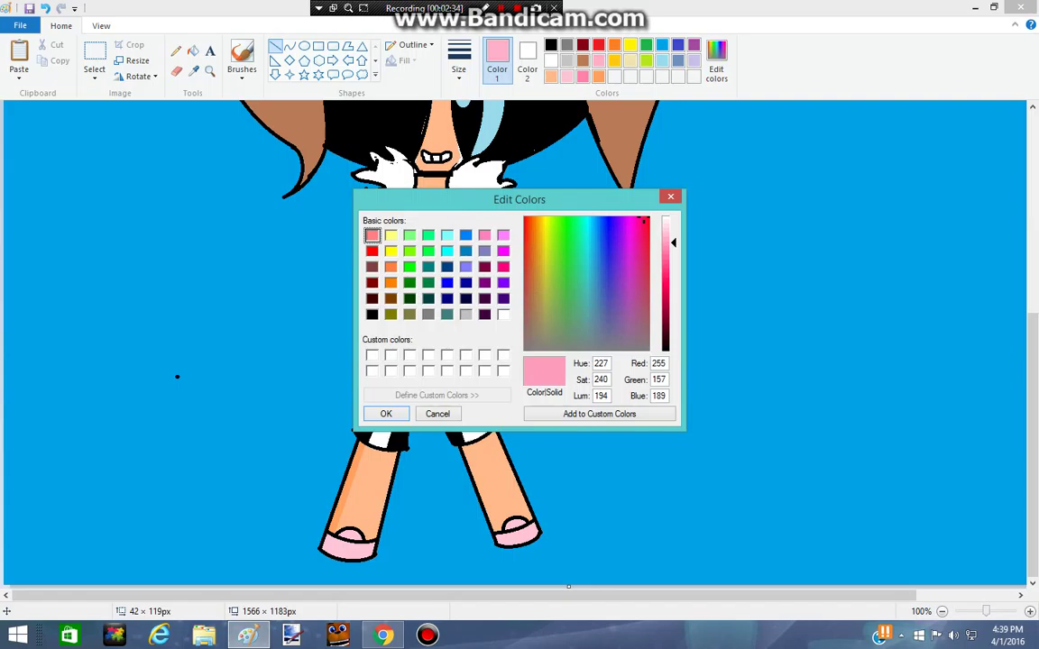
click(385, 413)
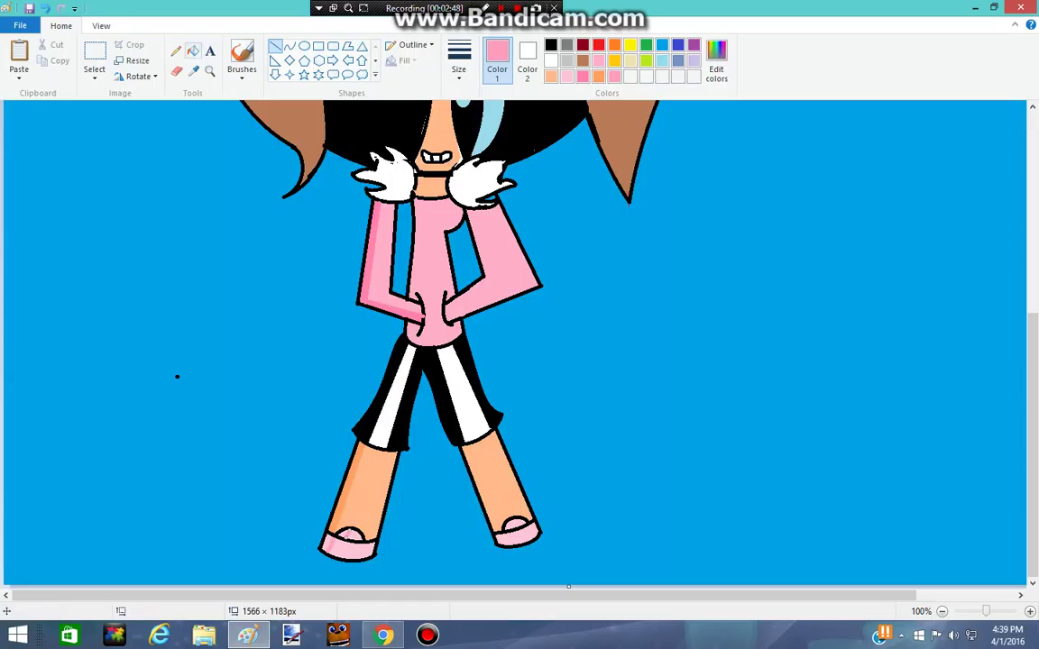
click(194, 52)
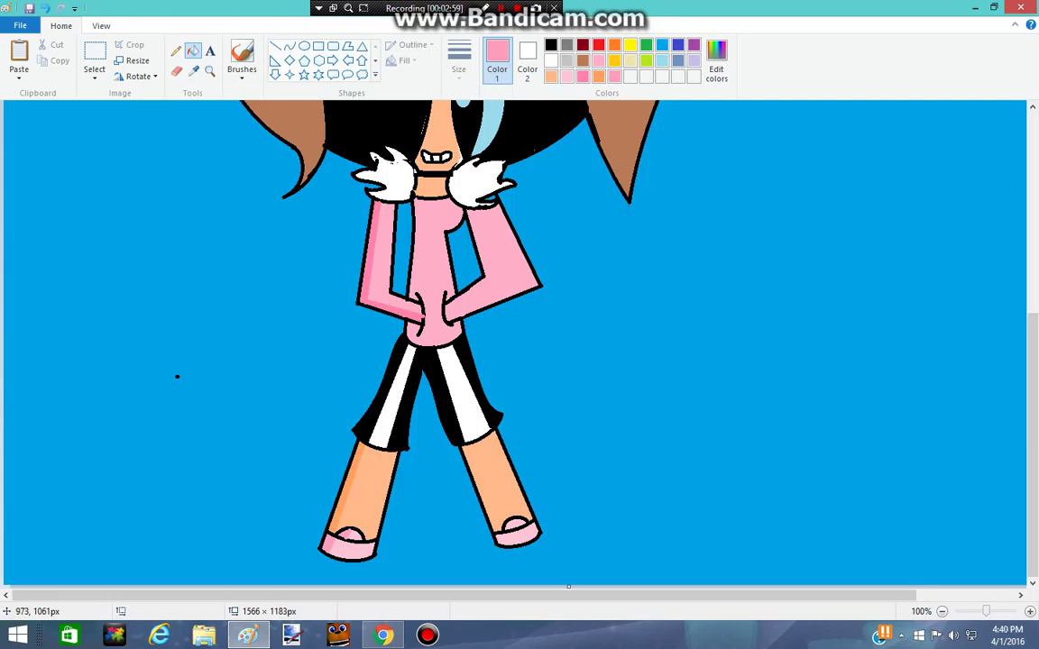
- Draw a black curve across the toe of the left-hand shoe to restore its outline
click(289, 45)
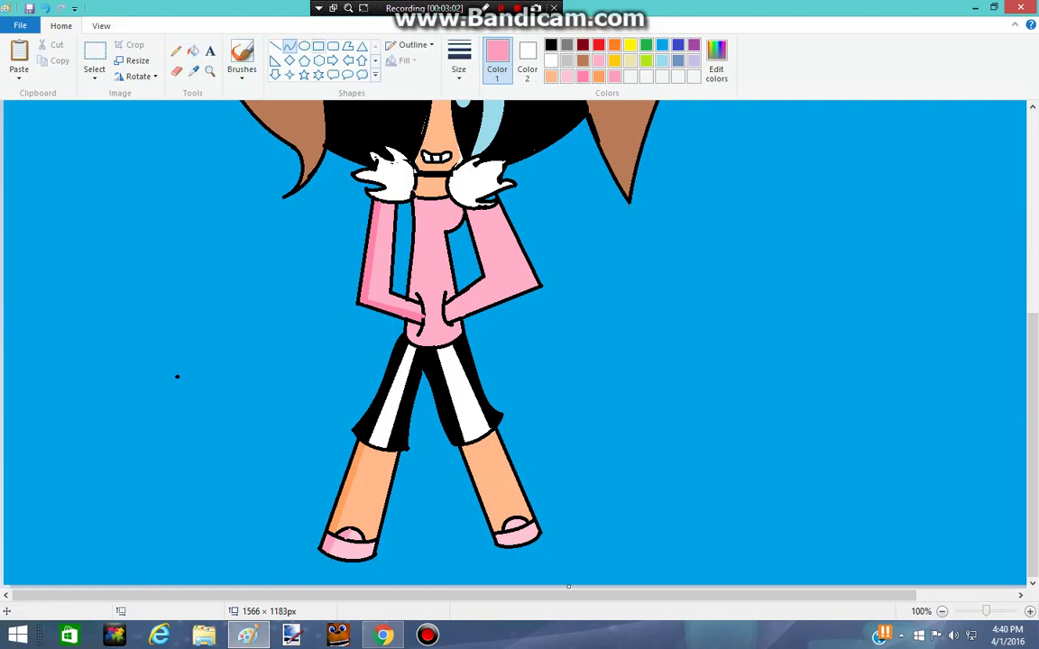
click(550, 44)
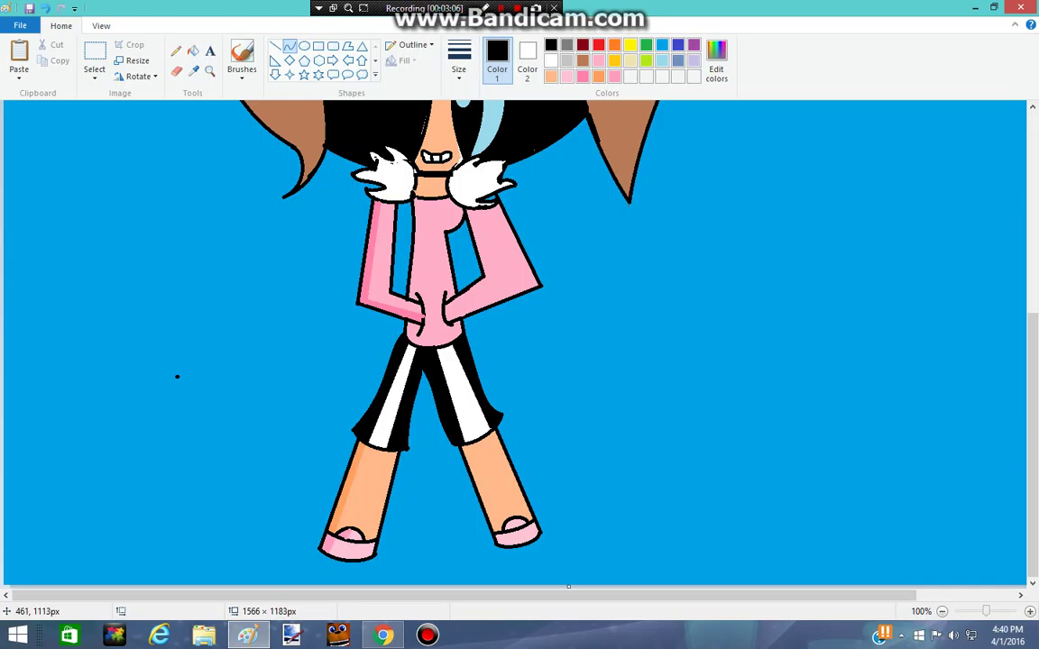
drag(335, 535, 364, 545)
click(371, 525)
click(378, 519)
- Draw an orange curve about 219 × 172 px across the forehead below the hairline and fill the strip above it as shading
scroll(712, 505, up, 5)
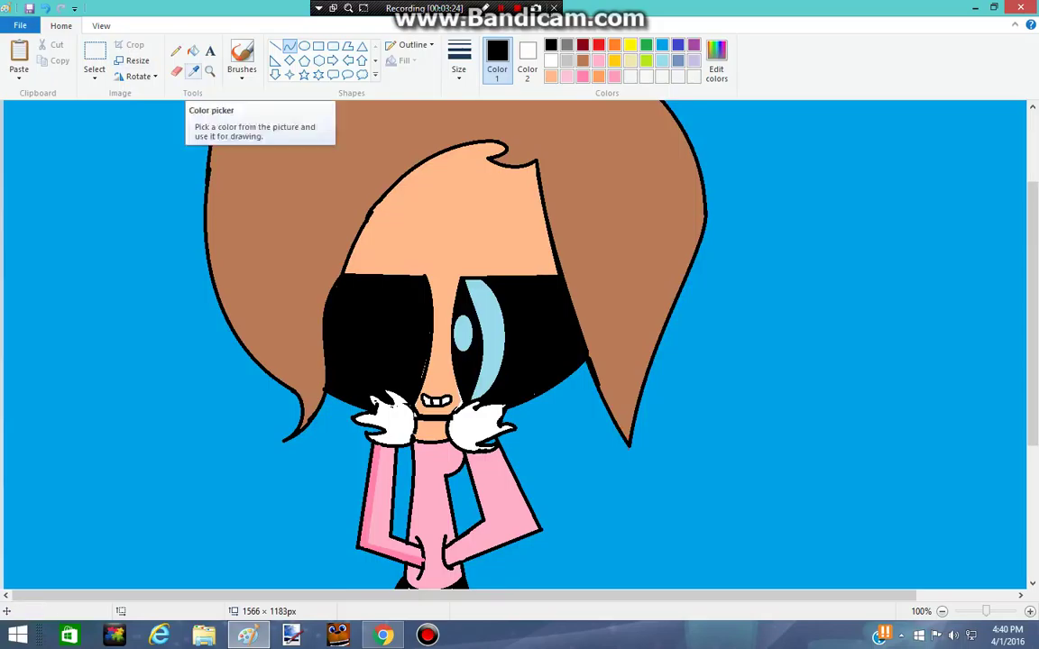
click(598, 77)
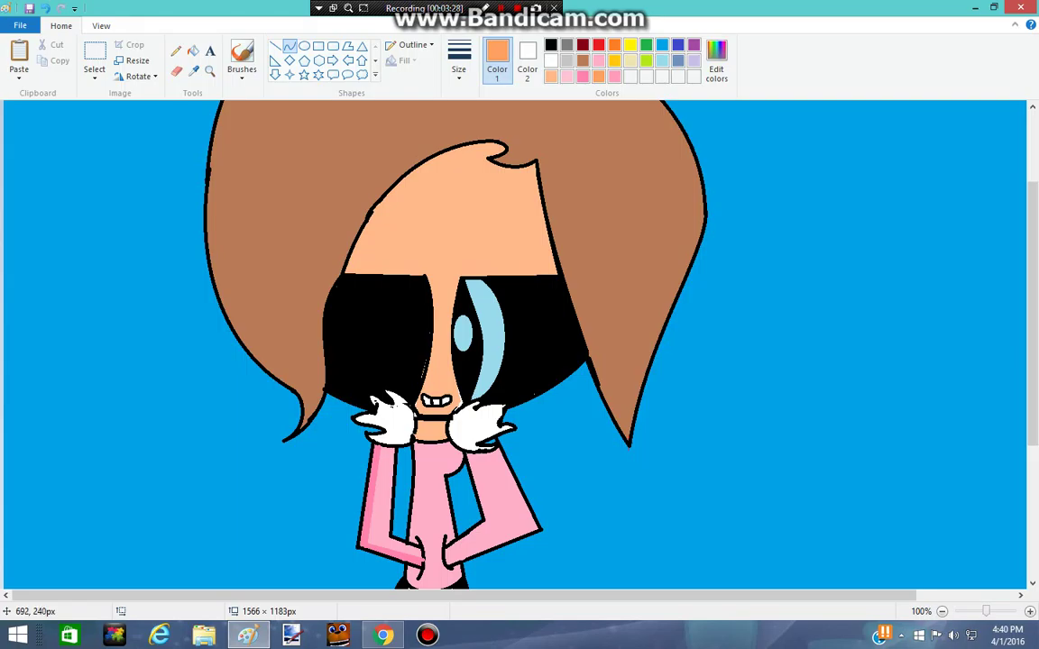
drag(484, 158, 393, 204)
drag(358, 259, 349, 270)
drag(450, 162, 456, 156)
drag(385, 176, 385, 187)
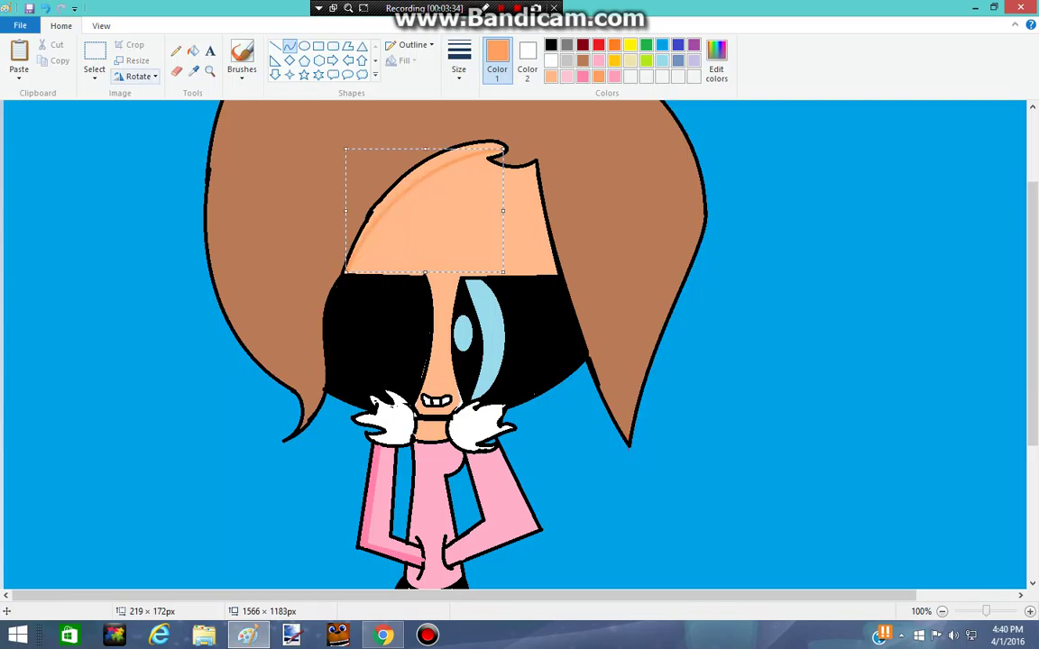
click(193, 50)
click(406, 185)
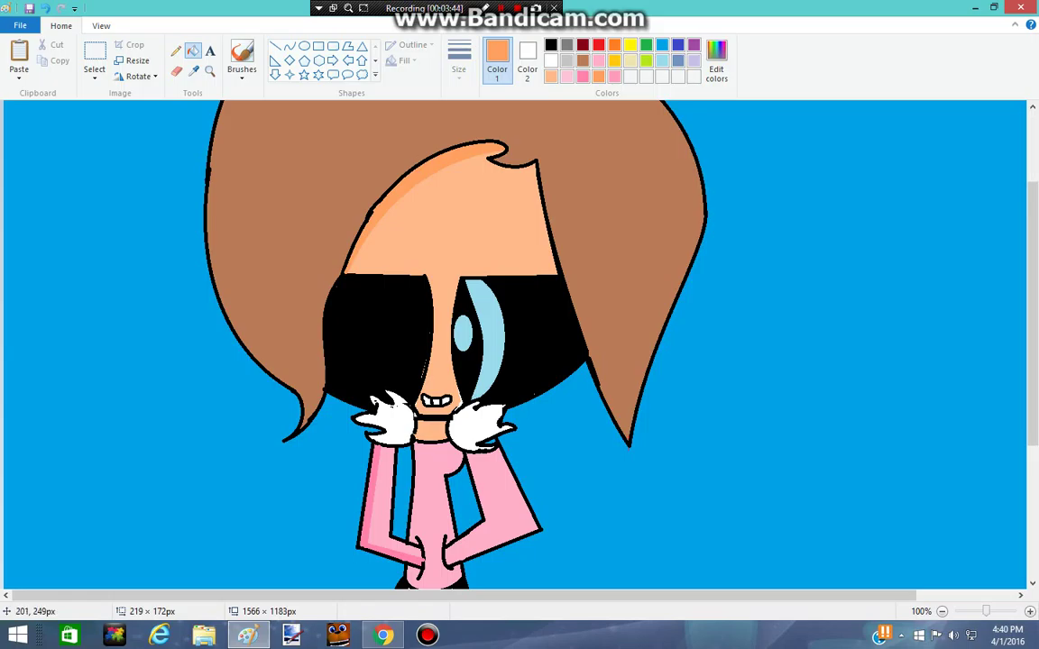
- Mix a light gray (RGB 226, 226, 226) and shade part of the left-hand white tuft below the face
click(176, 50)
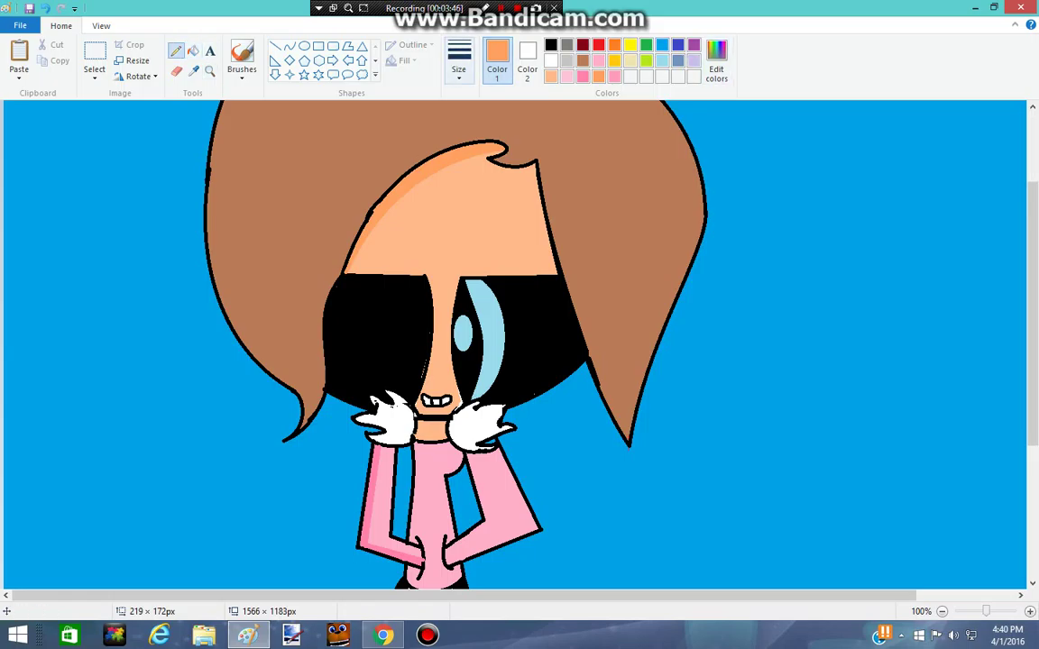
click(567, 61)
click(716, 63)
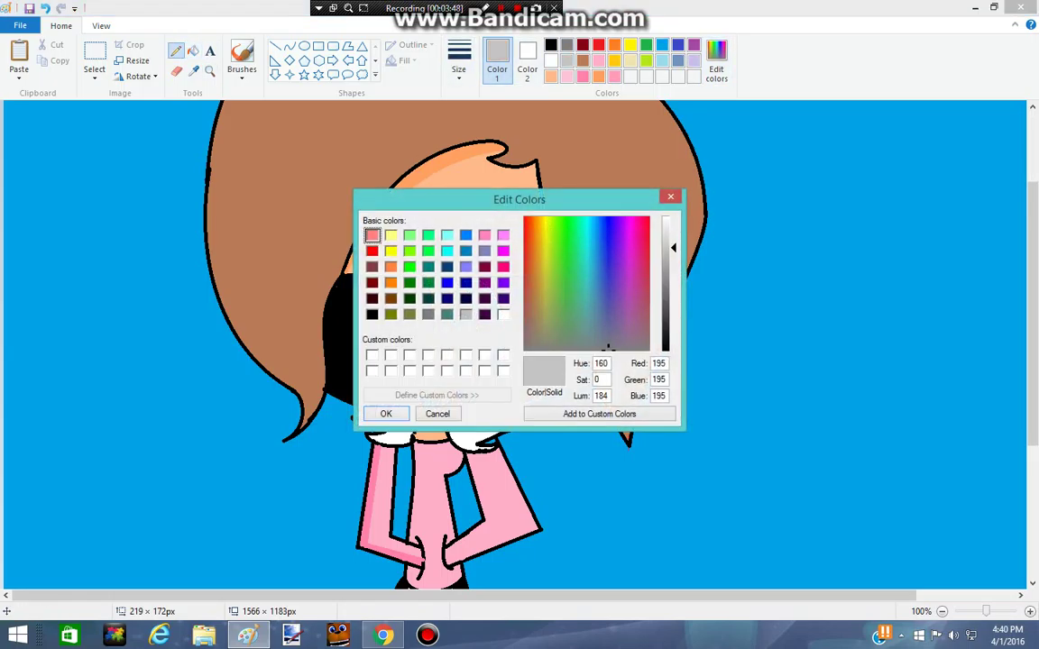
drag(667, 248, 667, 231)
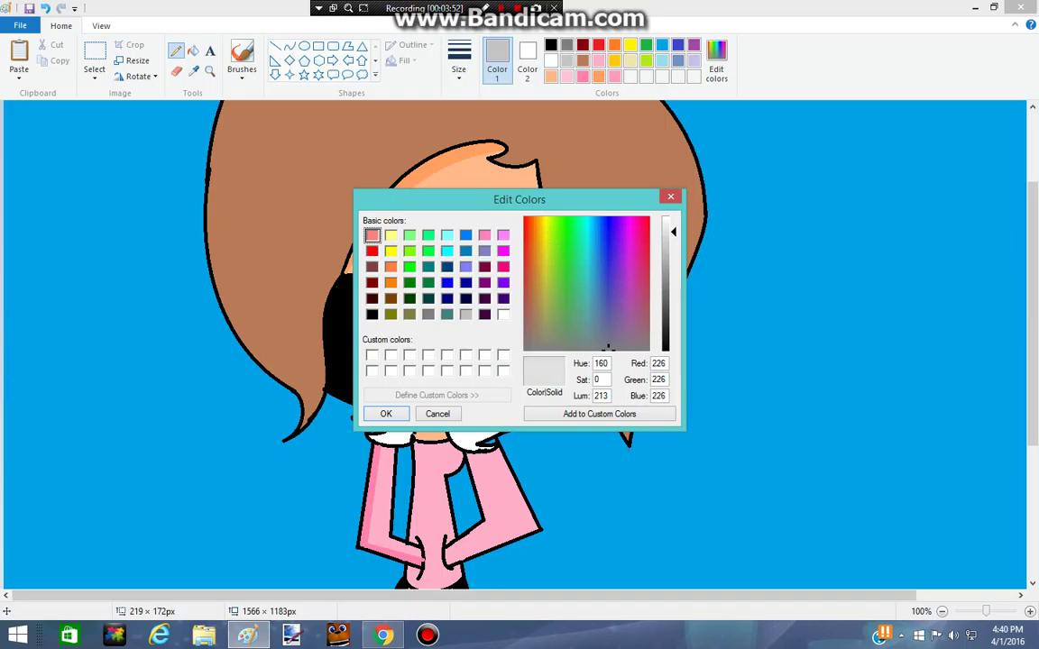
click(386, 414)
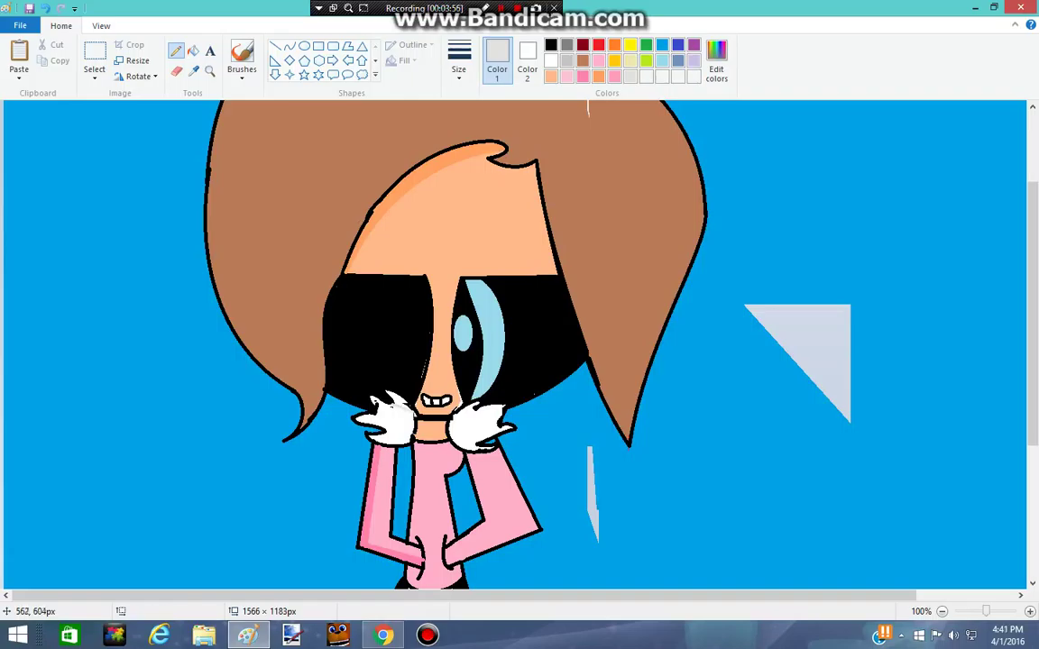
click(193, 51)
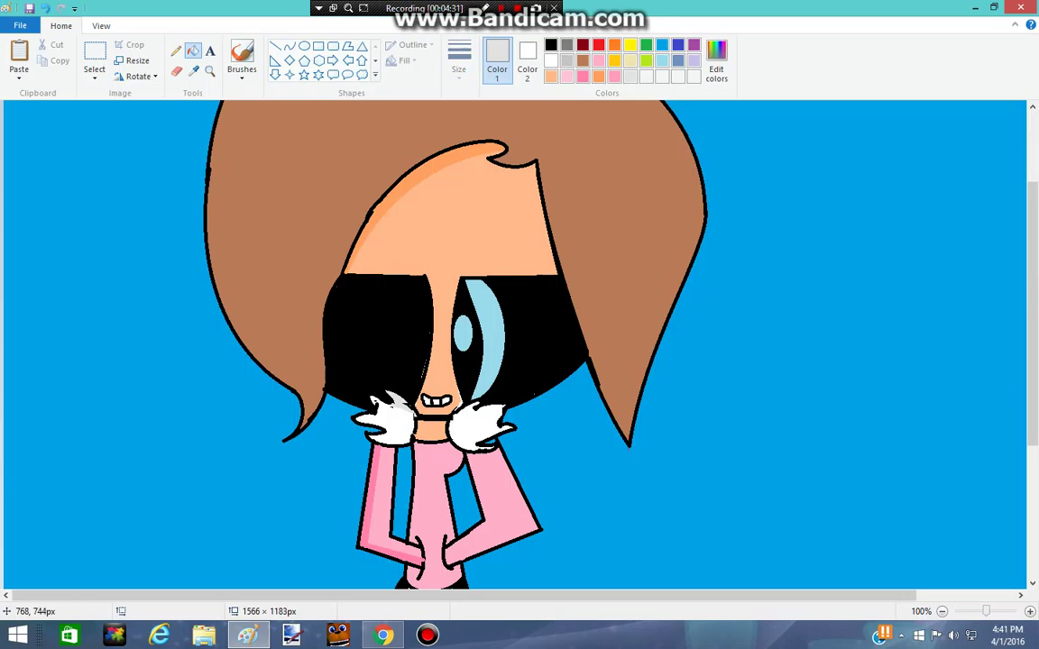
- Mix a darker light blue (RGB 140, 214, 232), draw a curve about 52 × 163 px through the eye's crescent, and fill its shaded side
click(290, 45)
click(662, 61)
click(717, 60)
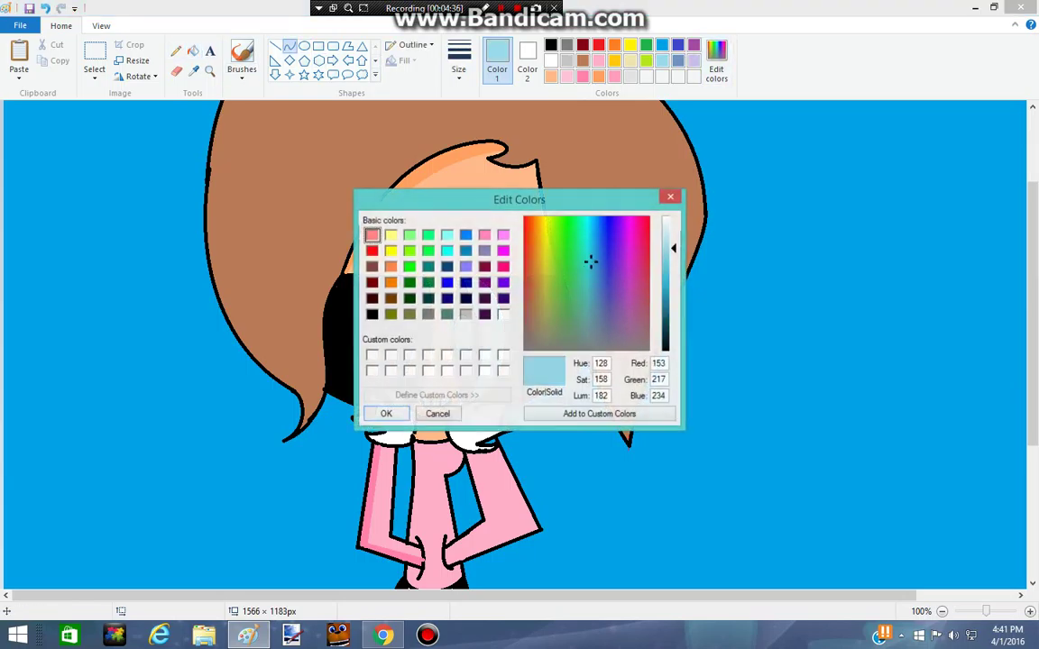
drag(672, 248, 673, 254)
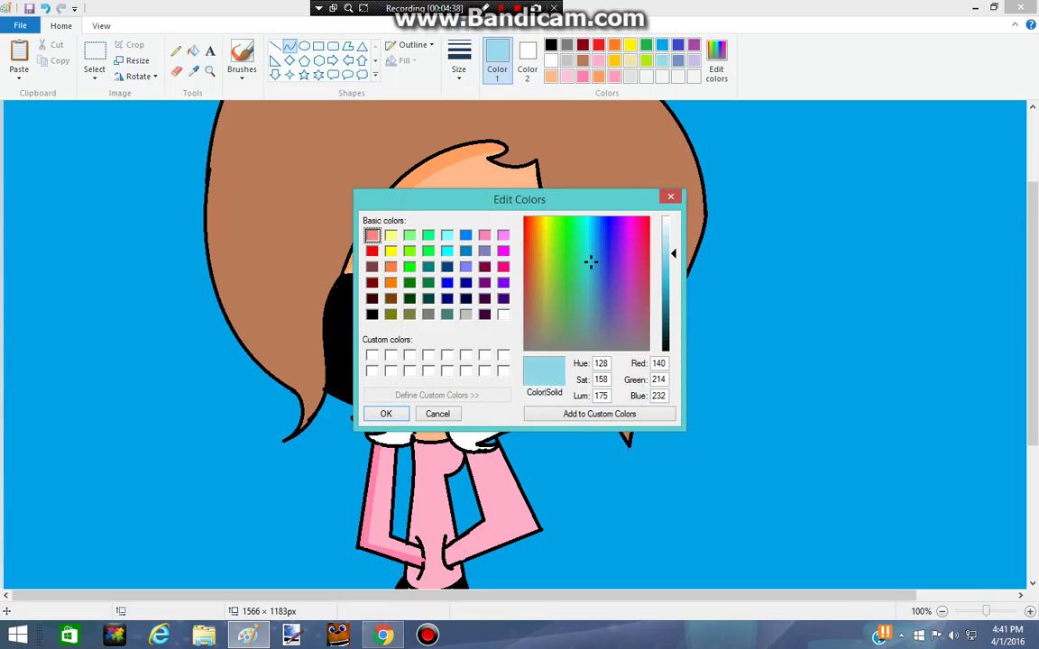
key(Return)
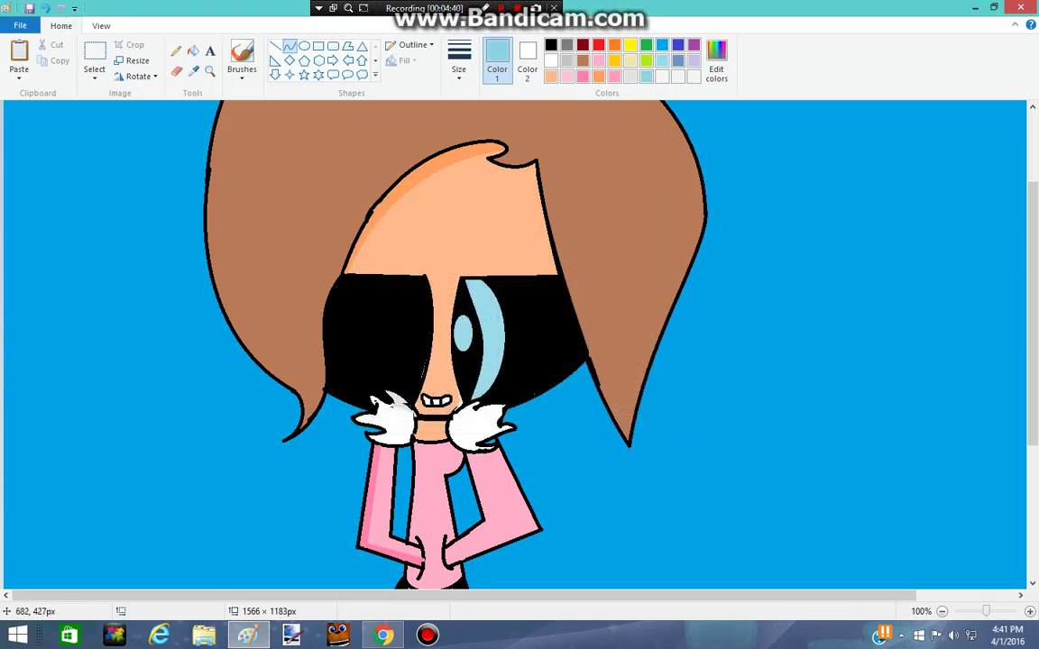
drag(479, 284, 476, 402)
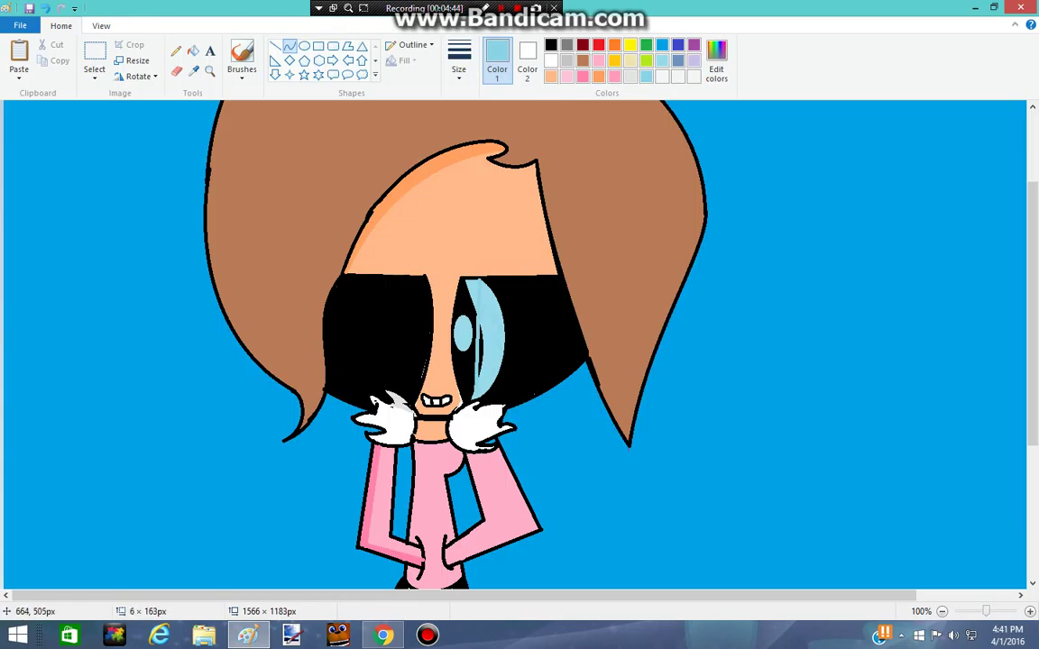
drag(489, 319, 513, 353)
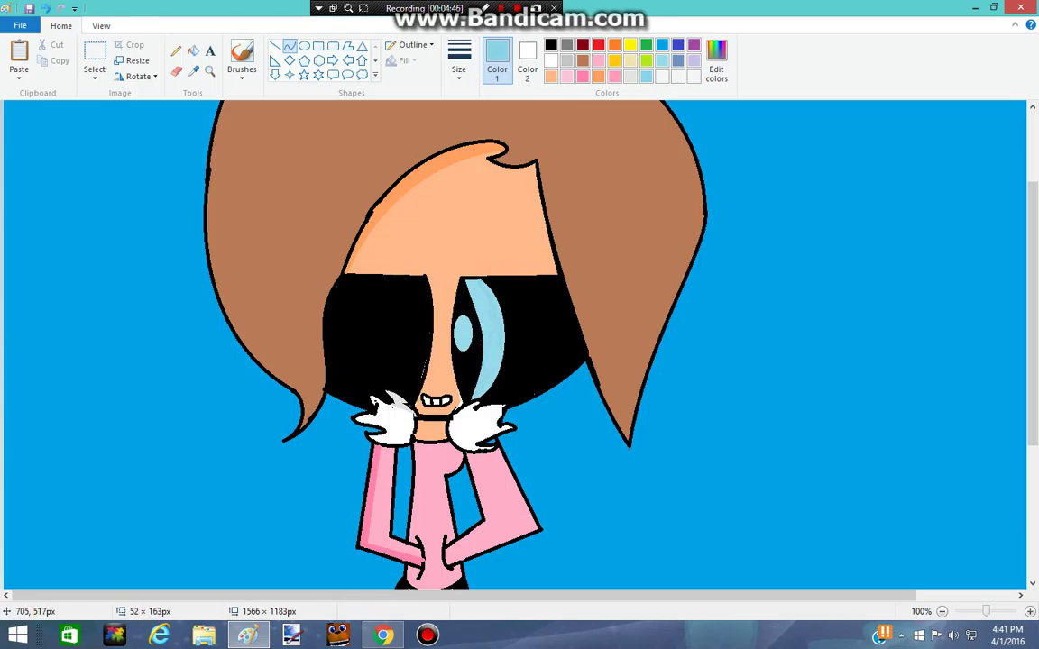
click(513, 352)
click(193, 50)
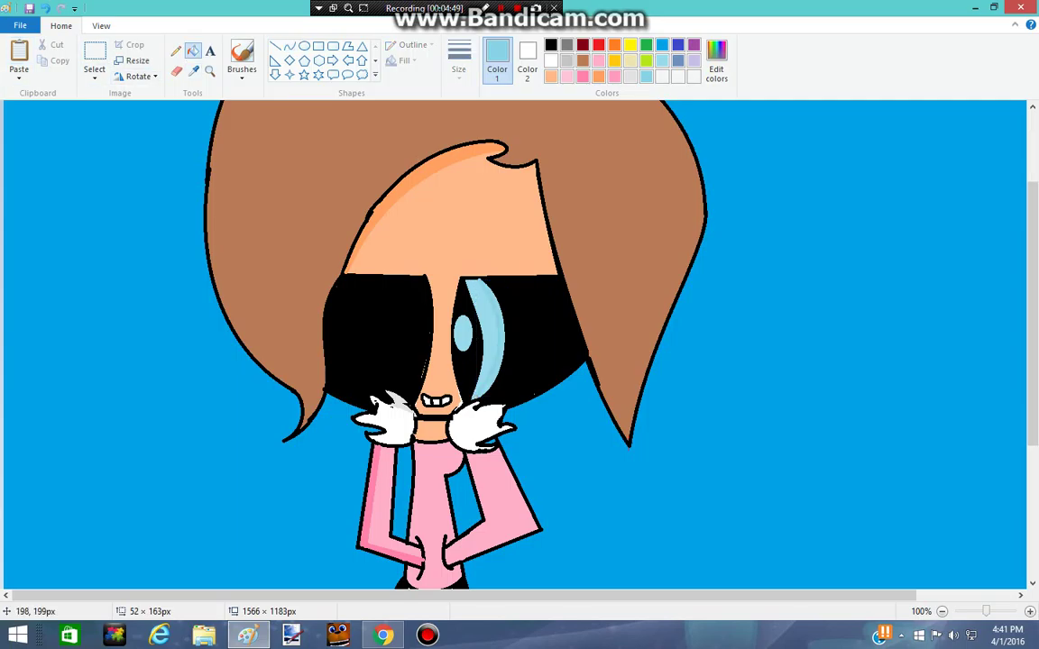
- Add a light blue text box in the background beside the hair and enter "me", "as" and "sans" on separate lines
click(176, 50)
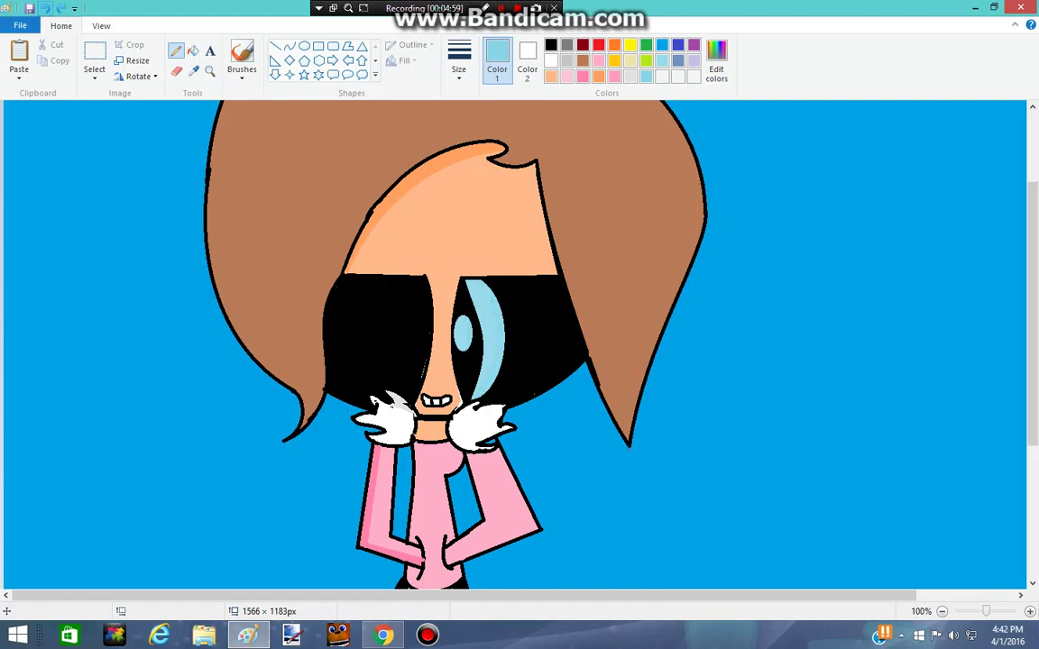
scroll(177, 376, down, 3)
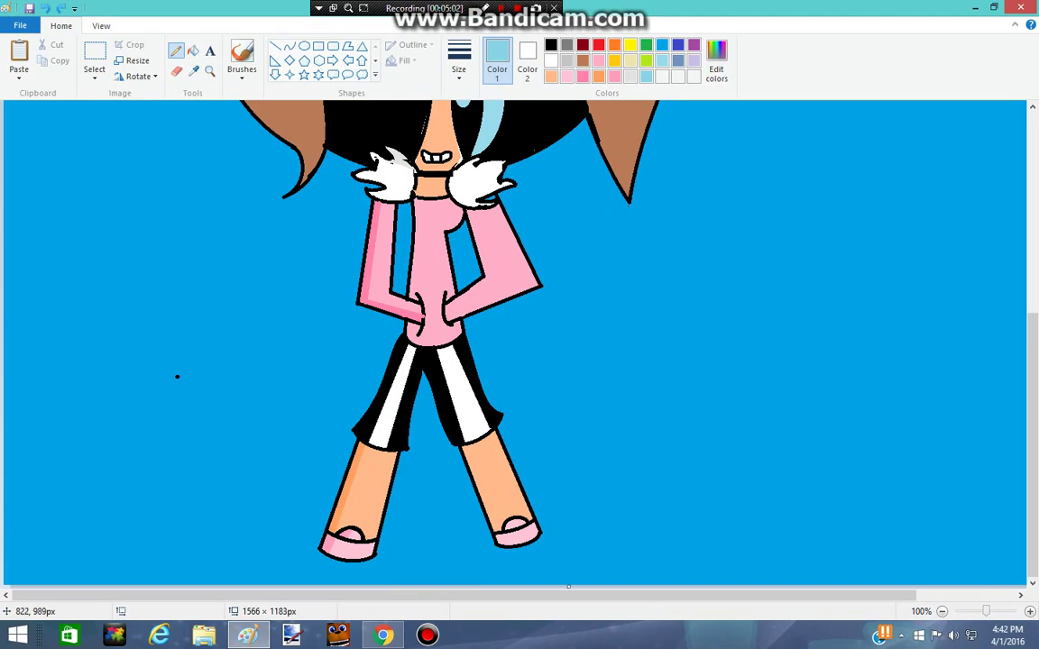
scroll(177, 376, up, 5)
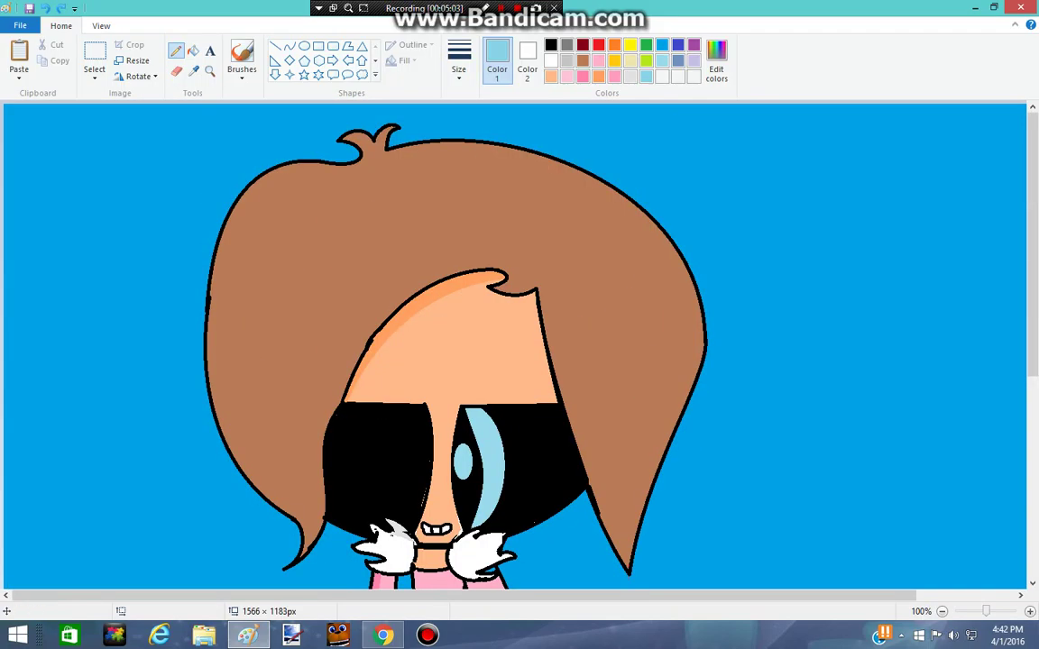
click(210, 51)
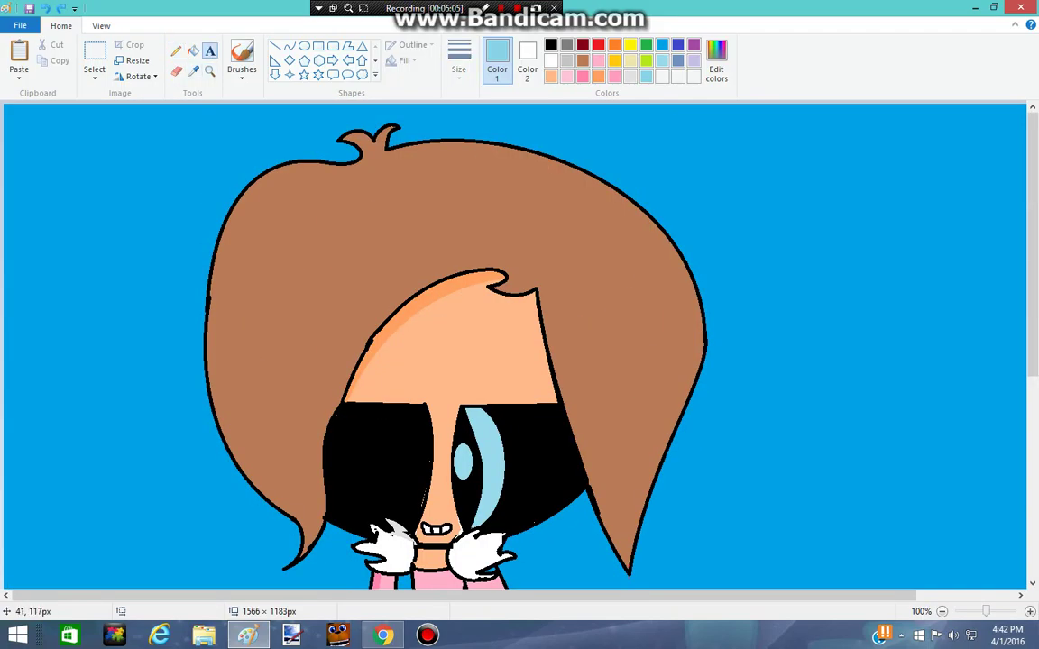
click(11, 140)
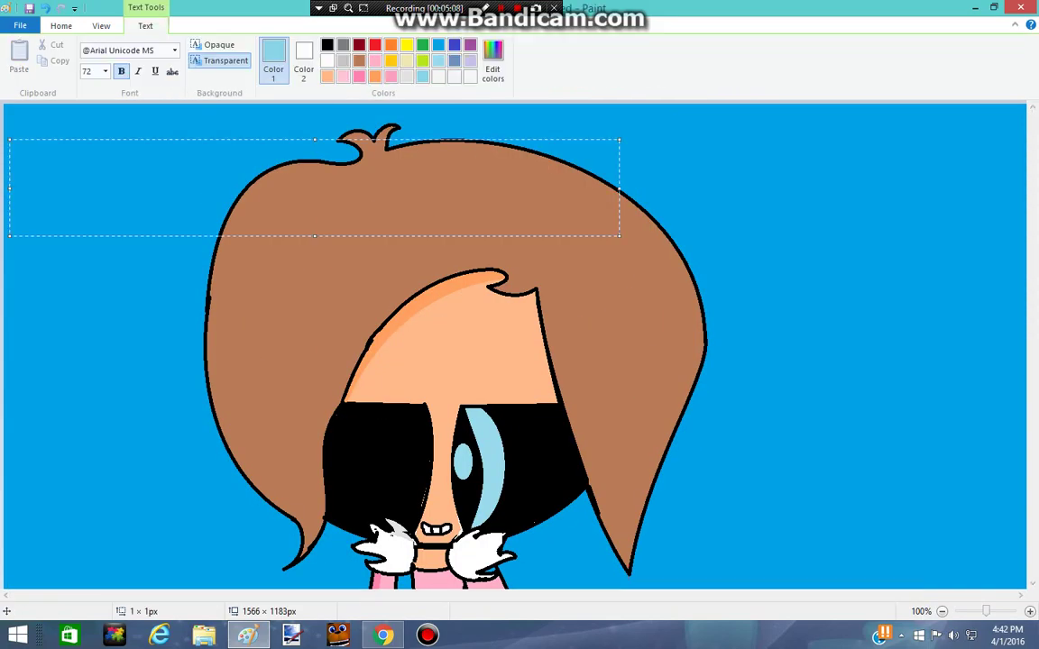
text(m)
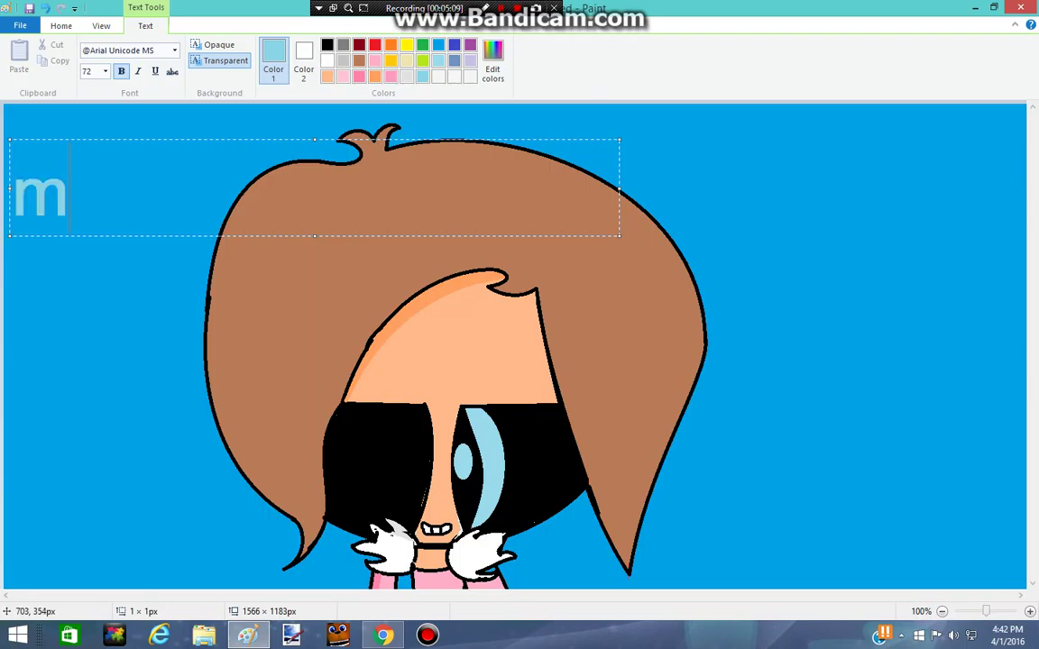
text(e)
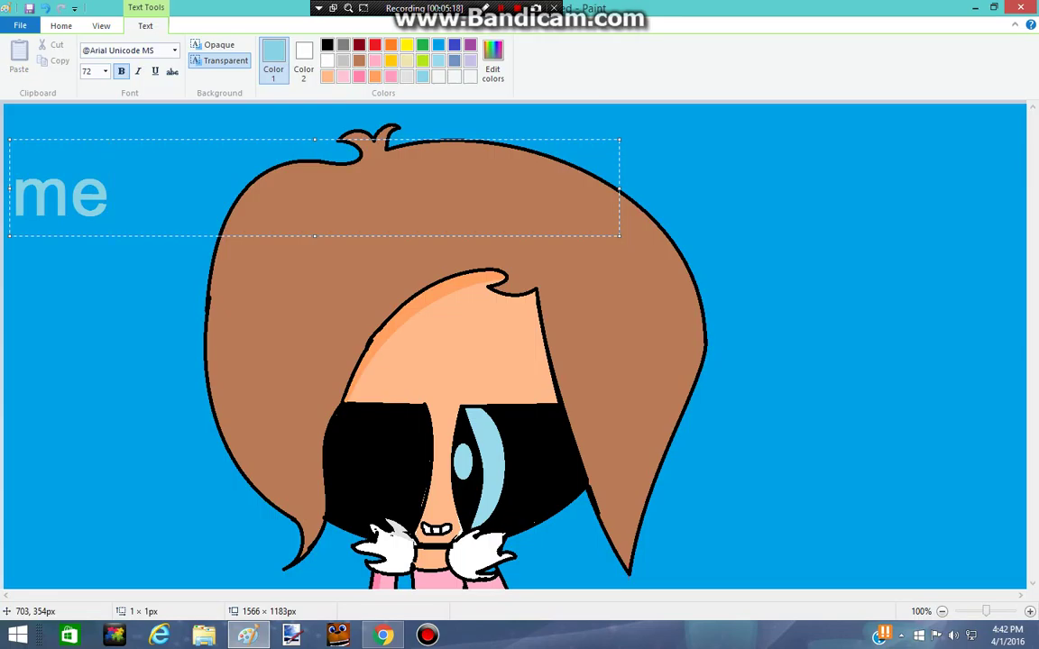
key(Return)
text(as)
key(Return)
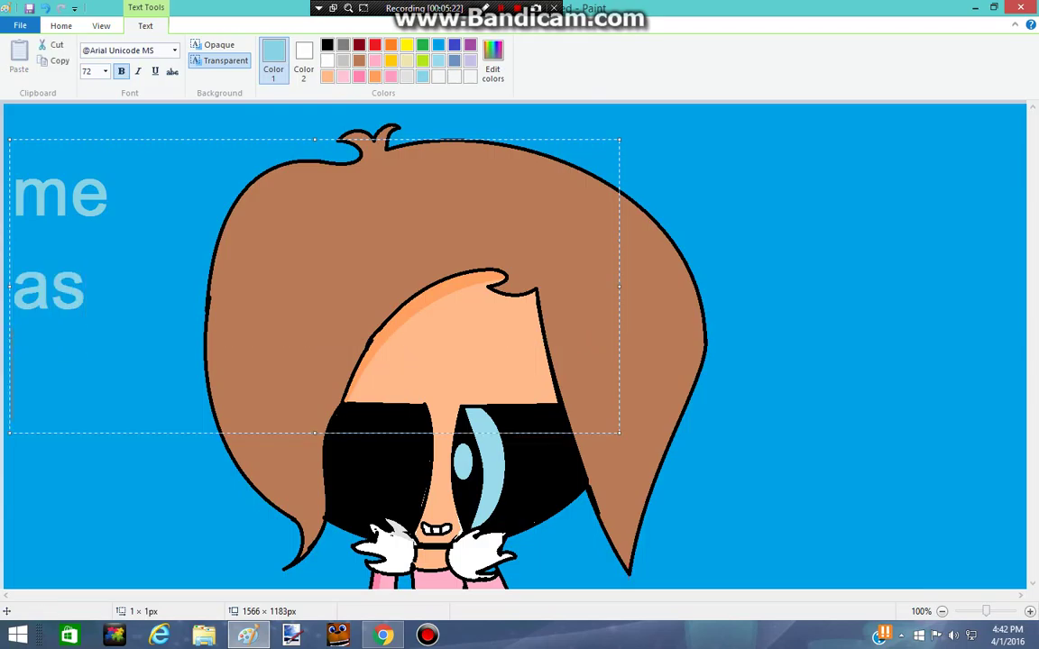
text(sans)
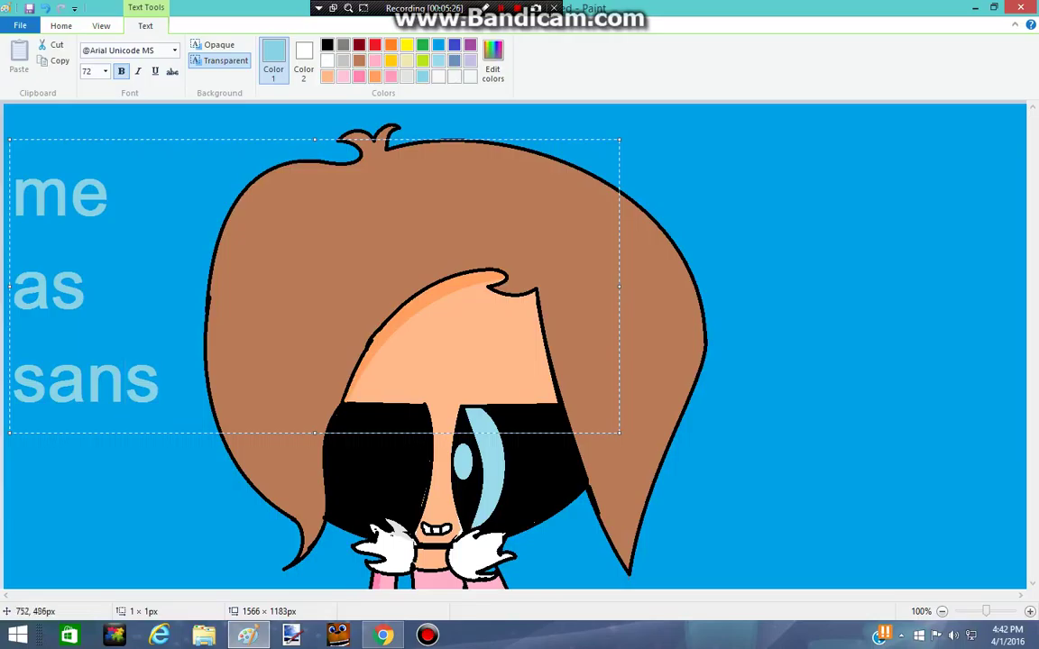
- Continue the caption with "girl" and "ver." on separate lines below "sans" and place the text on the drawing
key(Return)
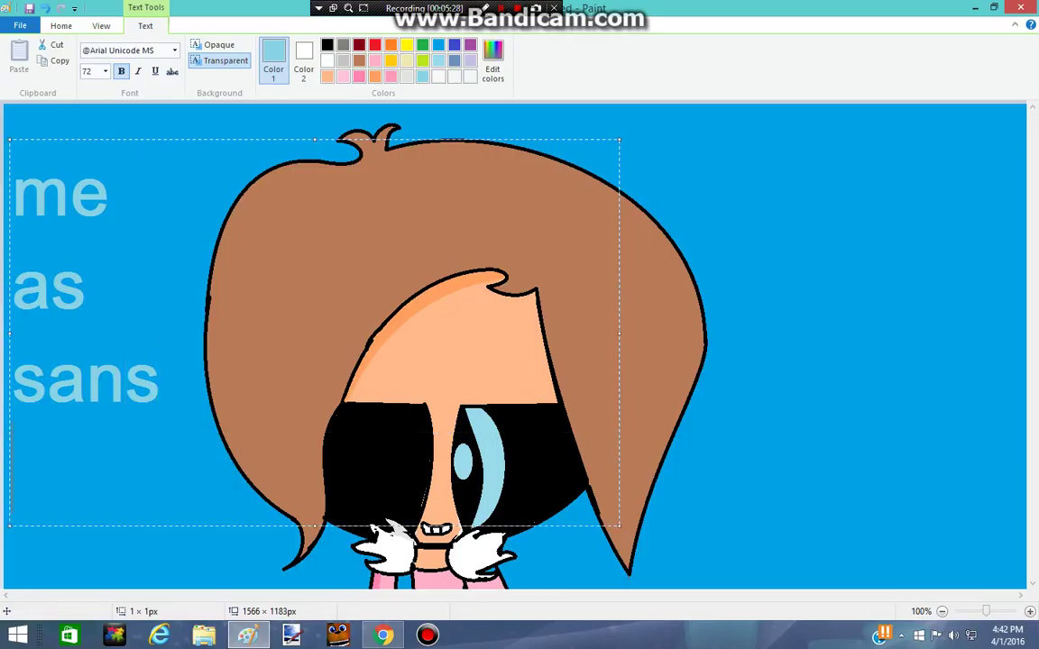
text(girl)
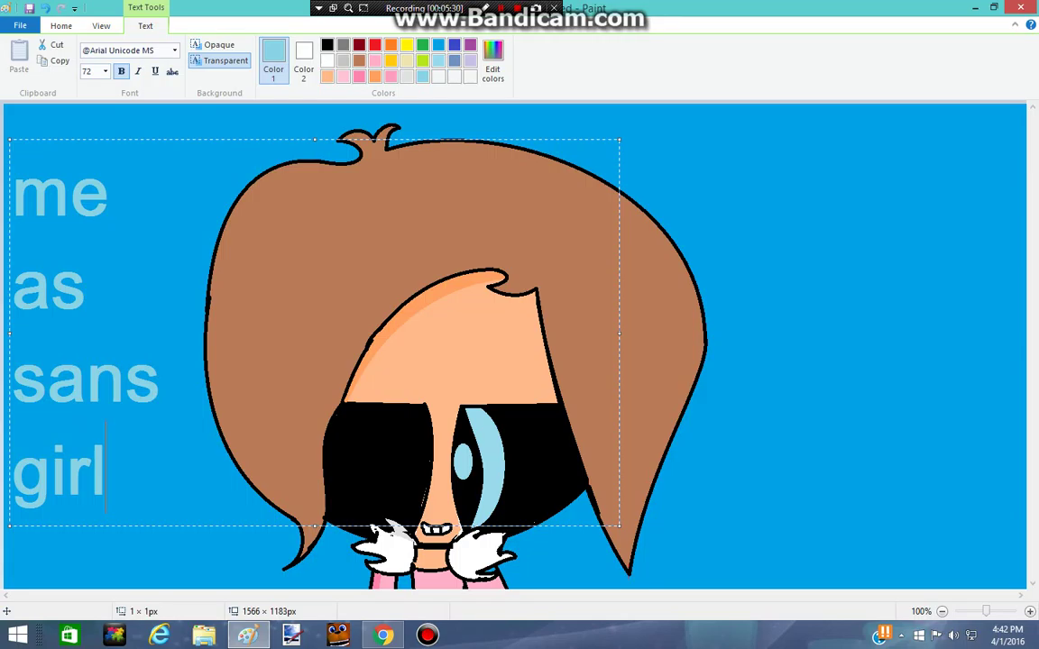
key(BackSpace)
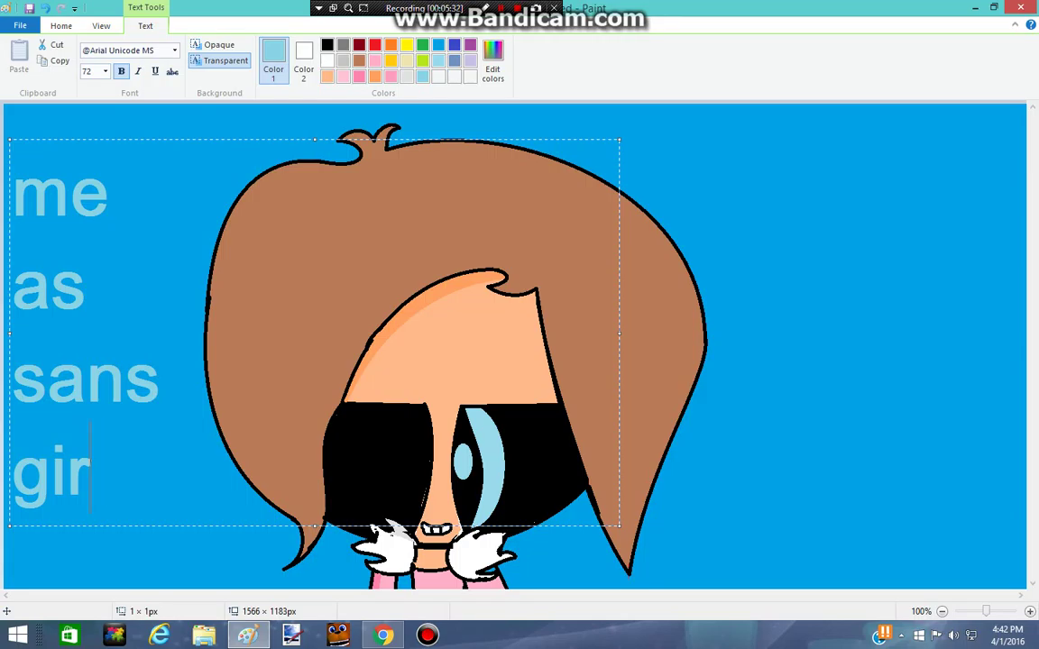
text(l)
key(Return)
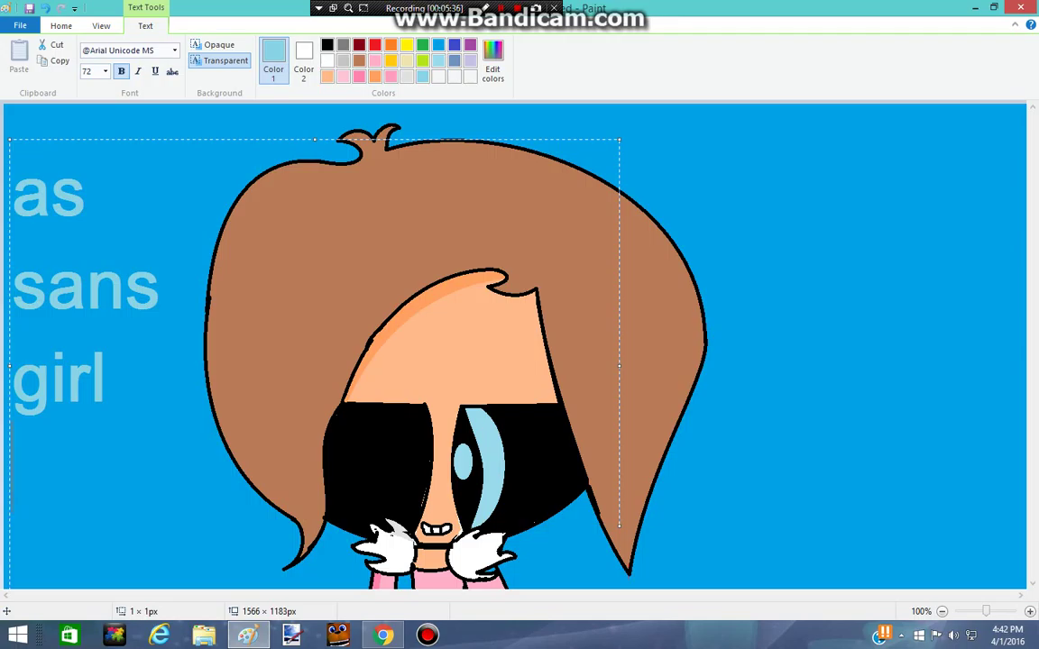
text(ver.)
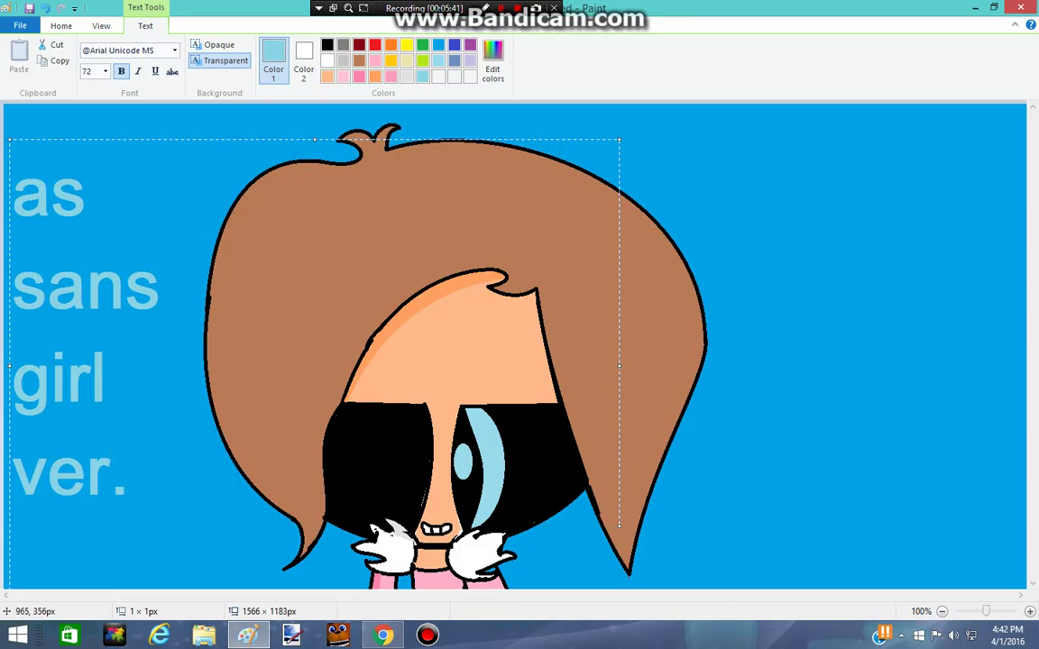
click(702, 347)
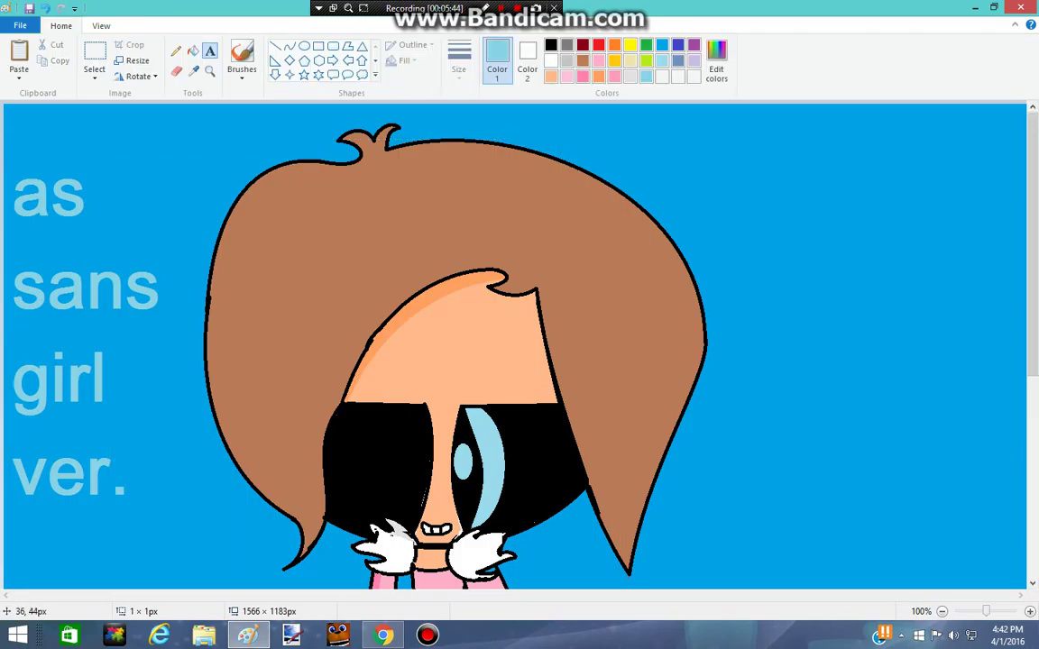
- Create a text box above the word "as", shorten it to about 850 × 103 px and enter "me"
click(22, 149)
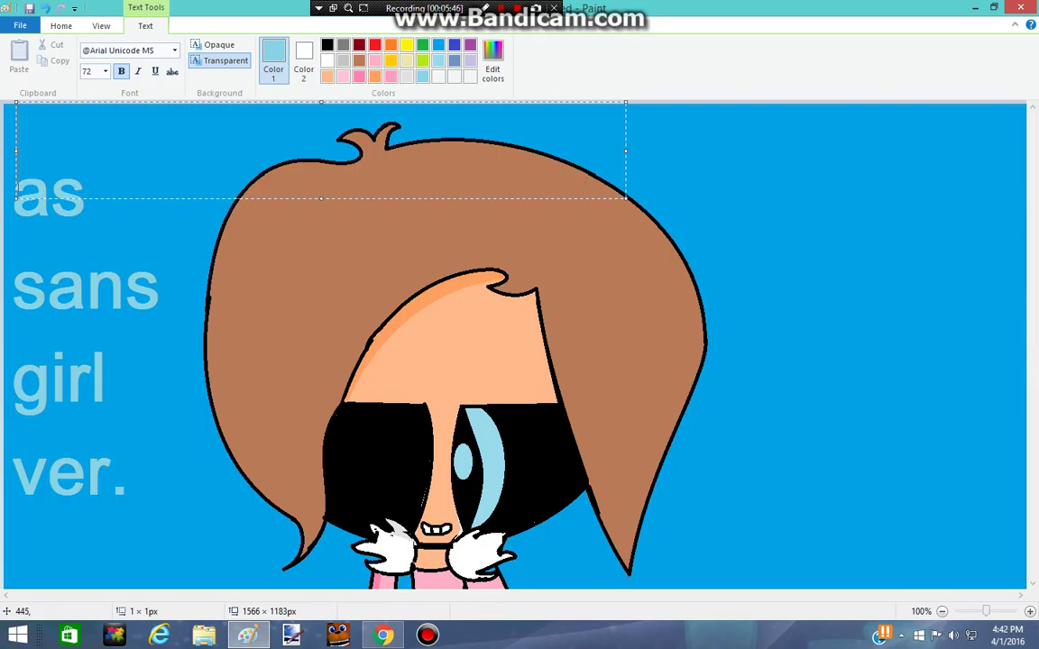
drag(321, 199, 321, 173)
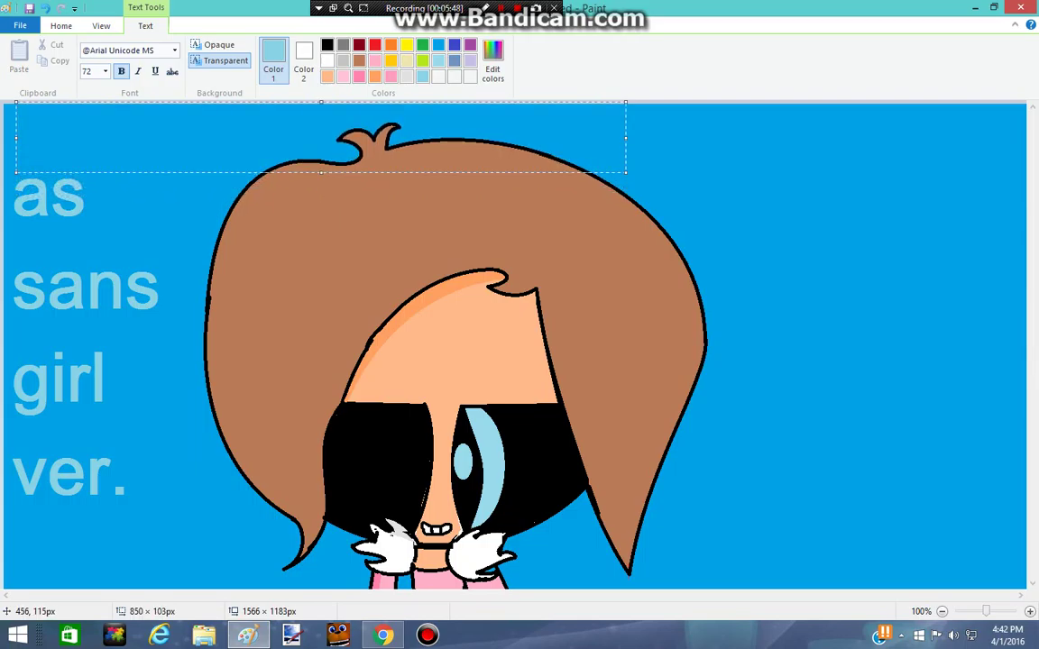
text(me)
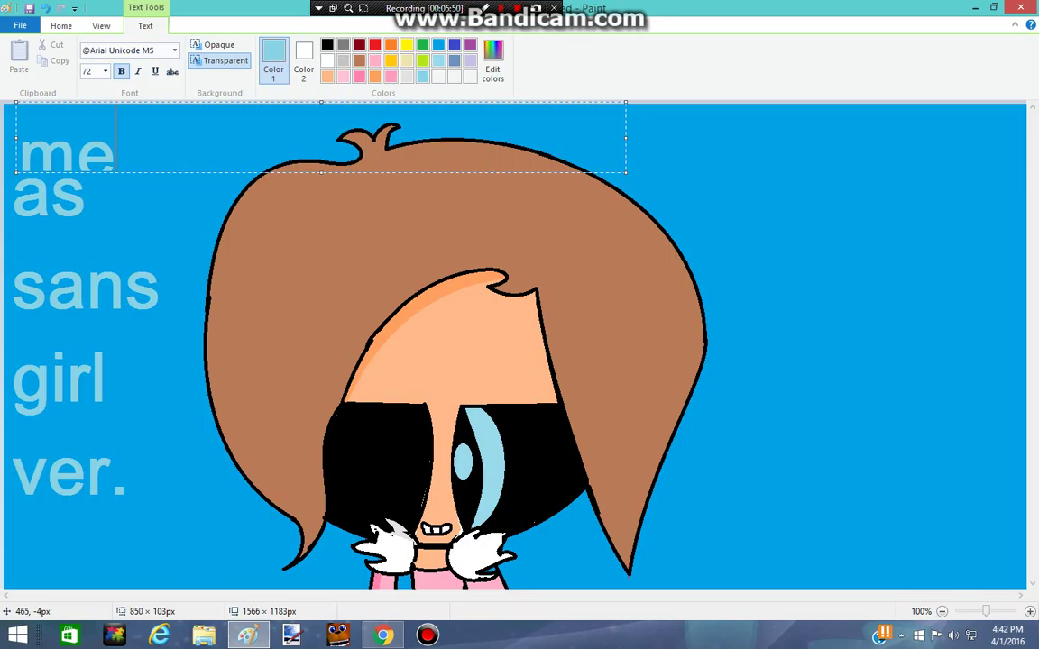
- Align the word "me" with the left edge of the caption directly above "as" and place it on the drawing
drag(20, 113, 155, 473)
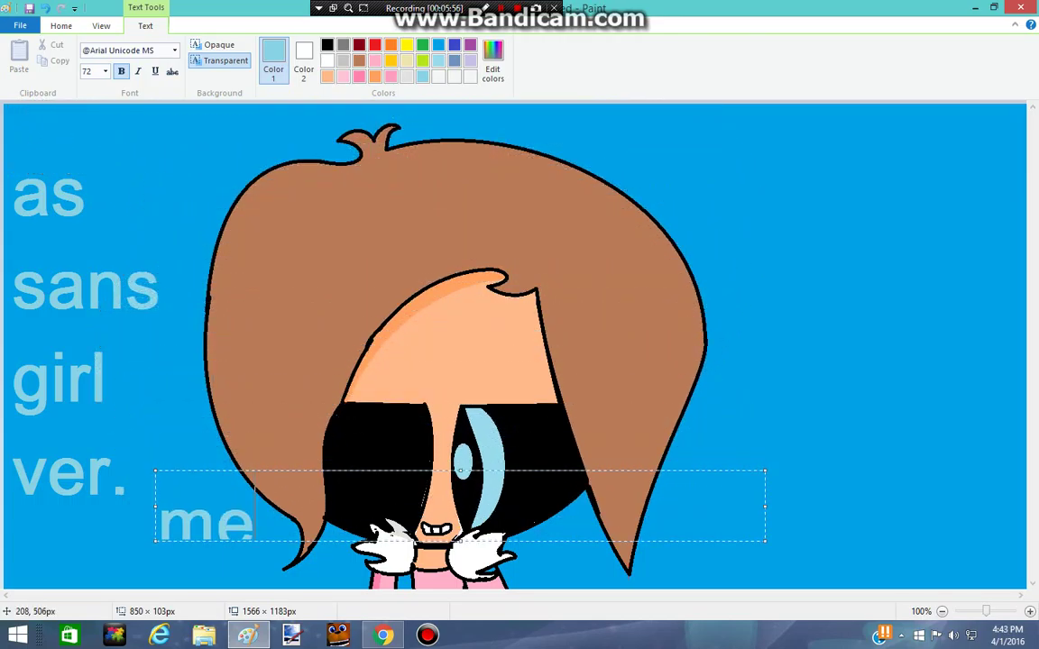
key(BackSpace)
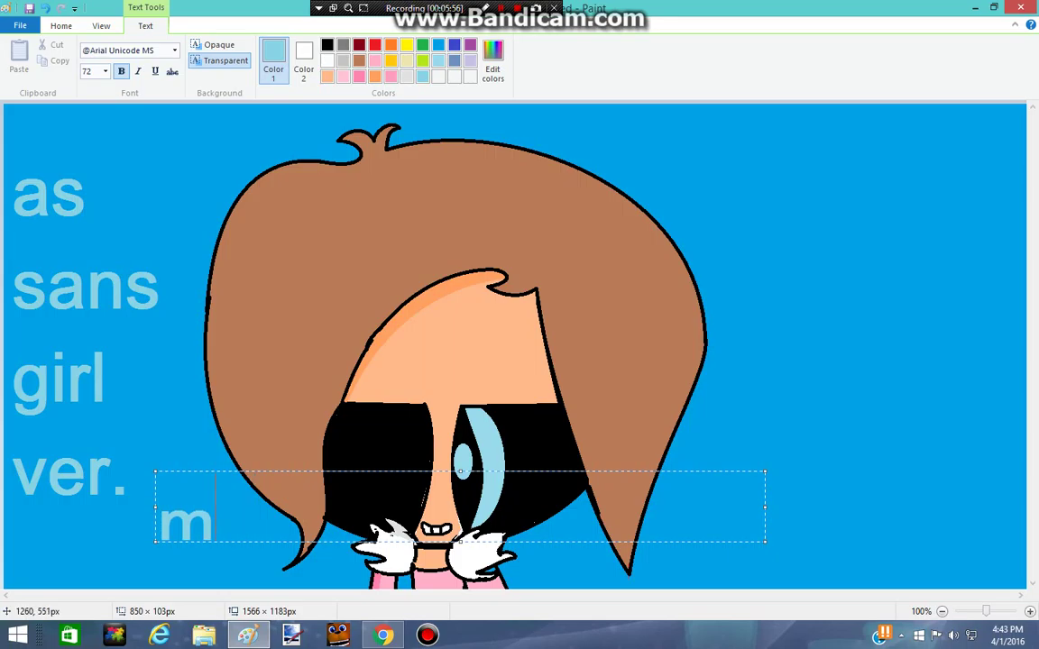
key(BackSpace)
text(me)
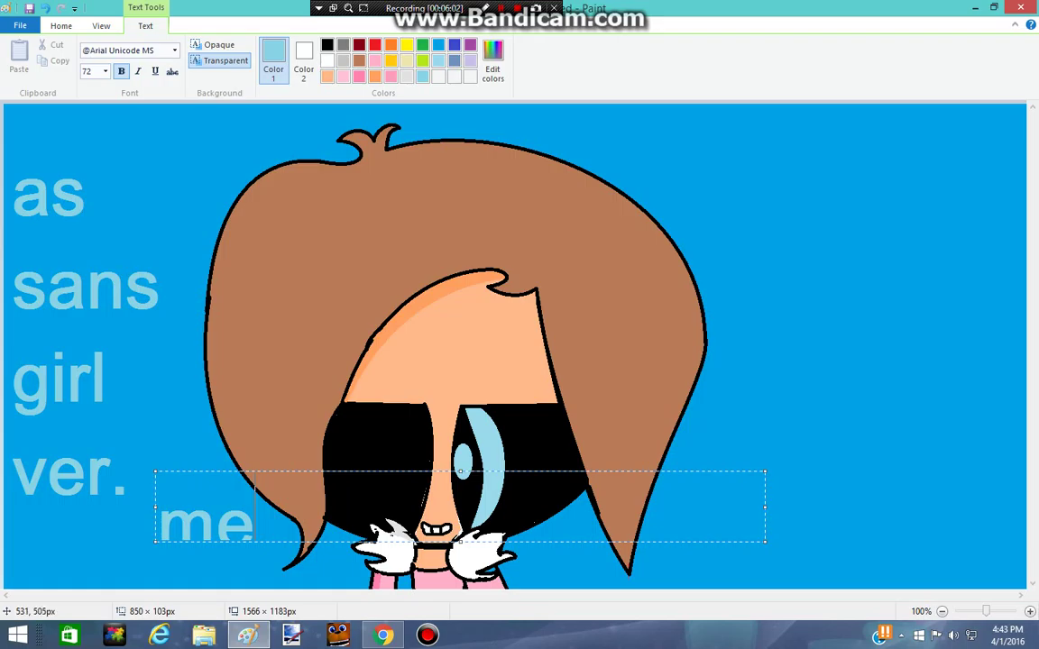
drag(460, 471, 313, 102)
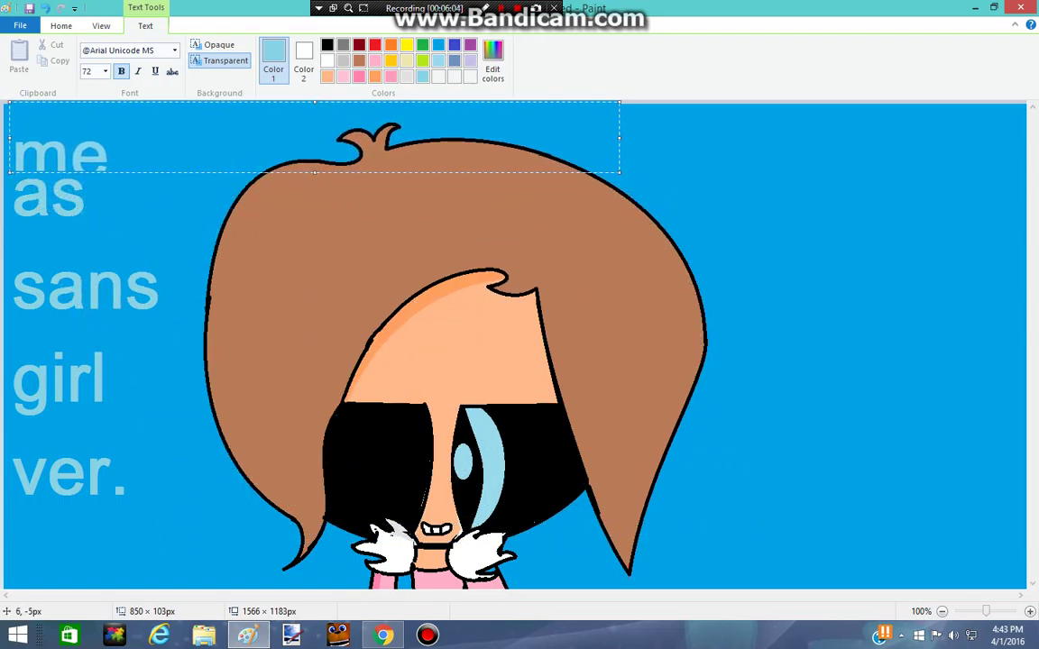
click(197, 210)
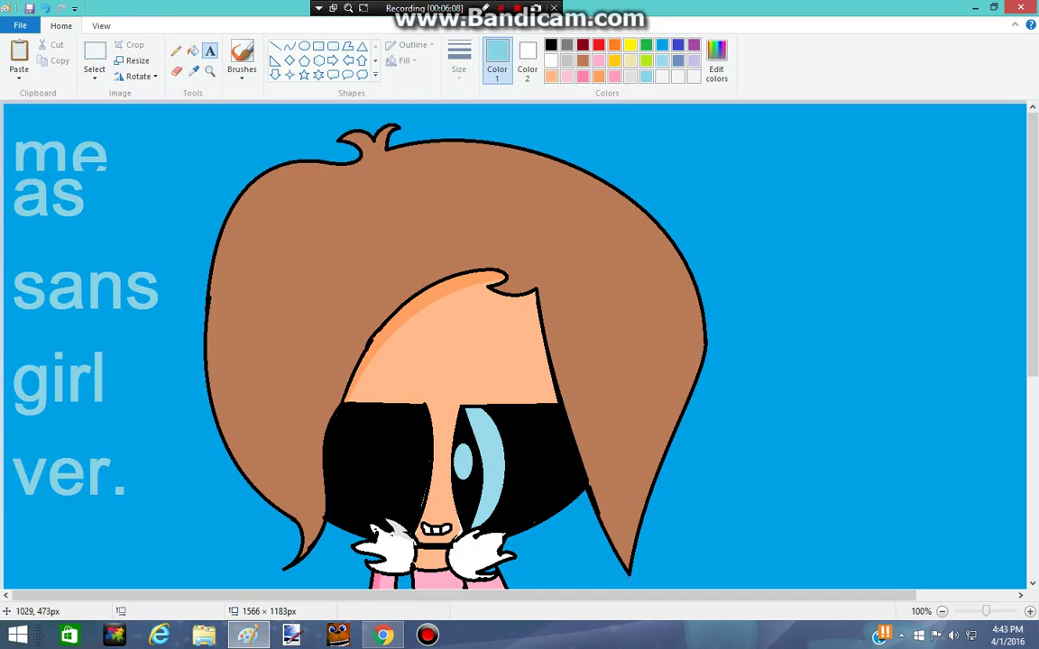
- Start a new text box over the background at the upper right of the character's hair
scroll(783, 464, down, 5)
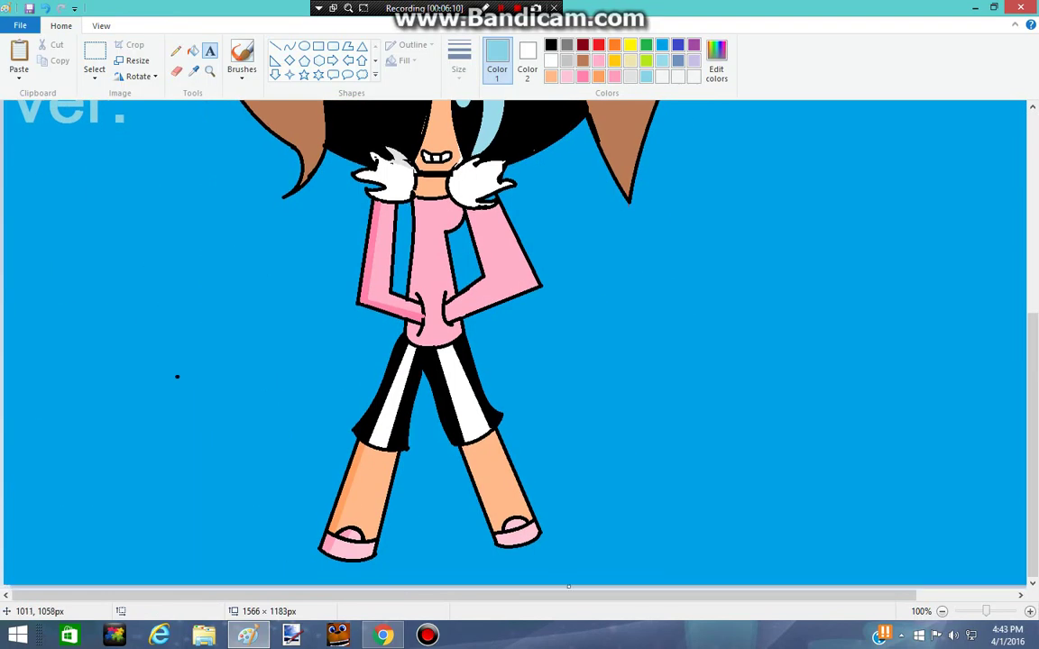
scroll(916, 469, up, 5)
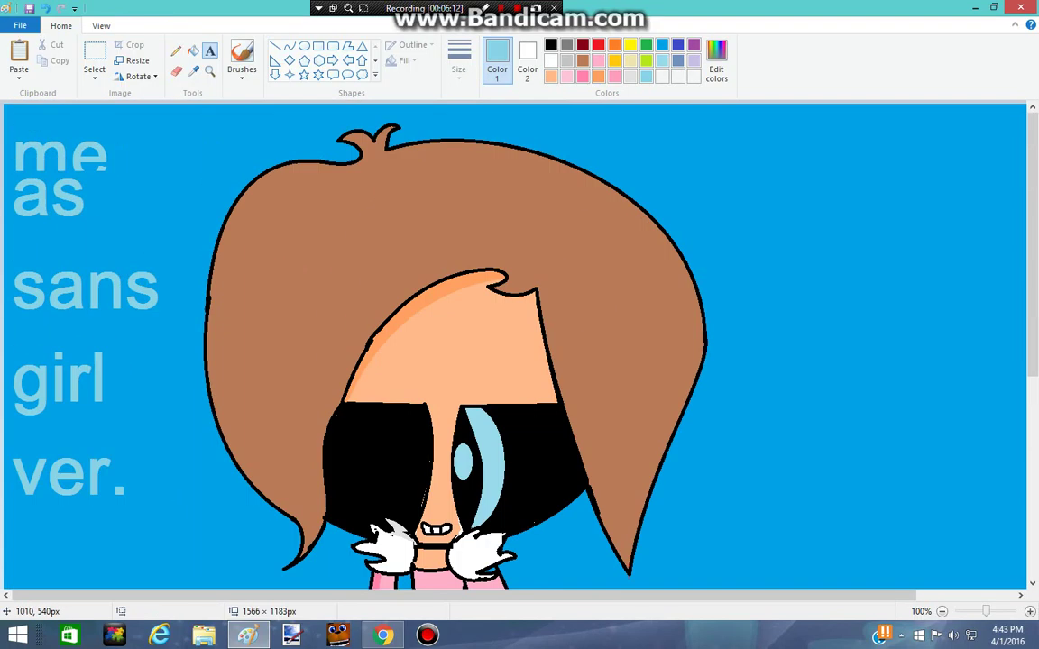
click(592, 113)
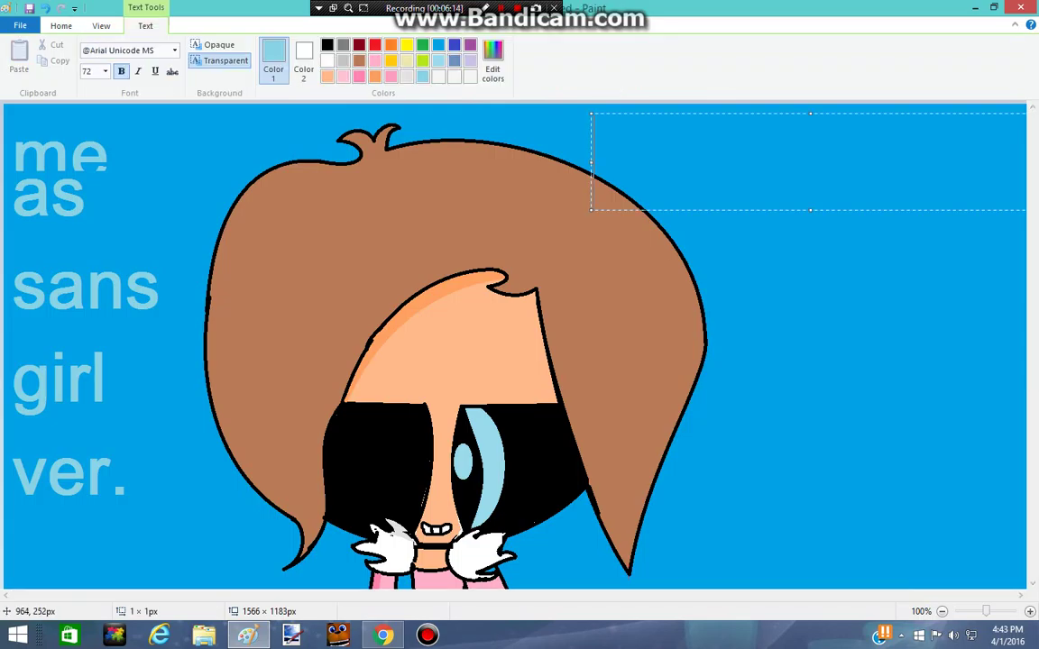
- Enter the word "thanks" in the new text box and erase it again
text(t)
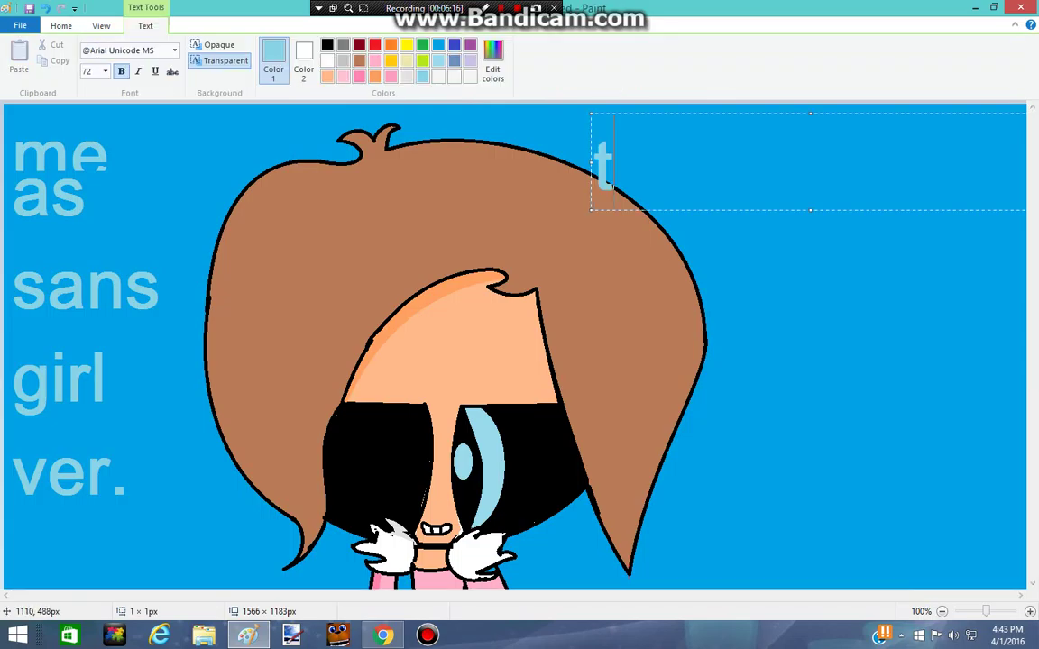
key(BackSpace)
text(thanks)
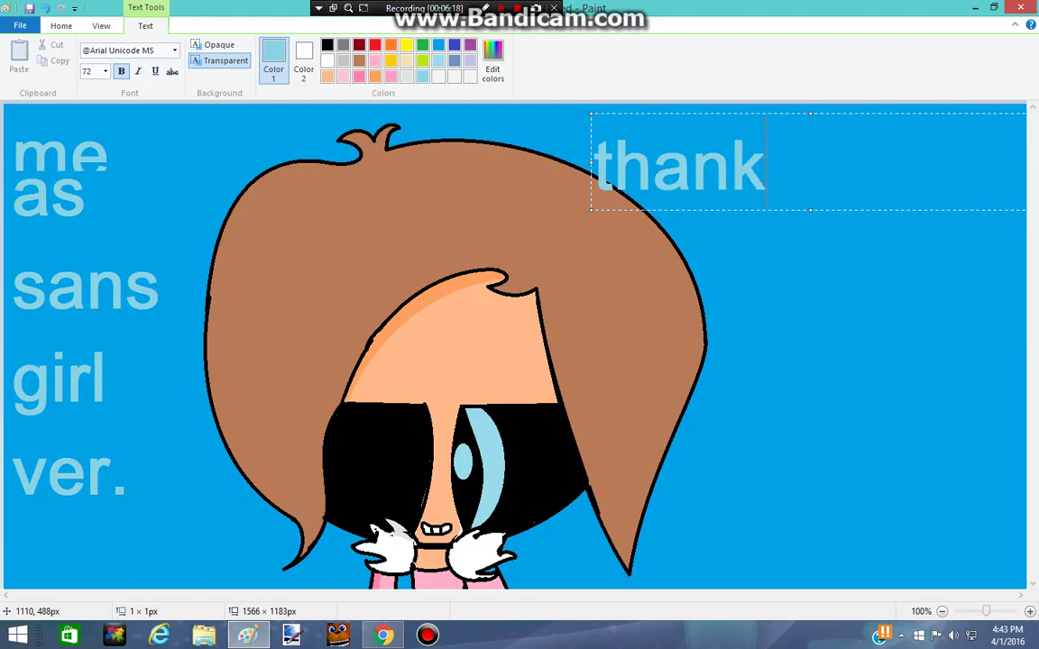
key(BackSpace)
key(BackSpace)
key(BackSpace)
key(BackSpace)
key(BackSpace)
key(BackSpace)
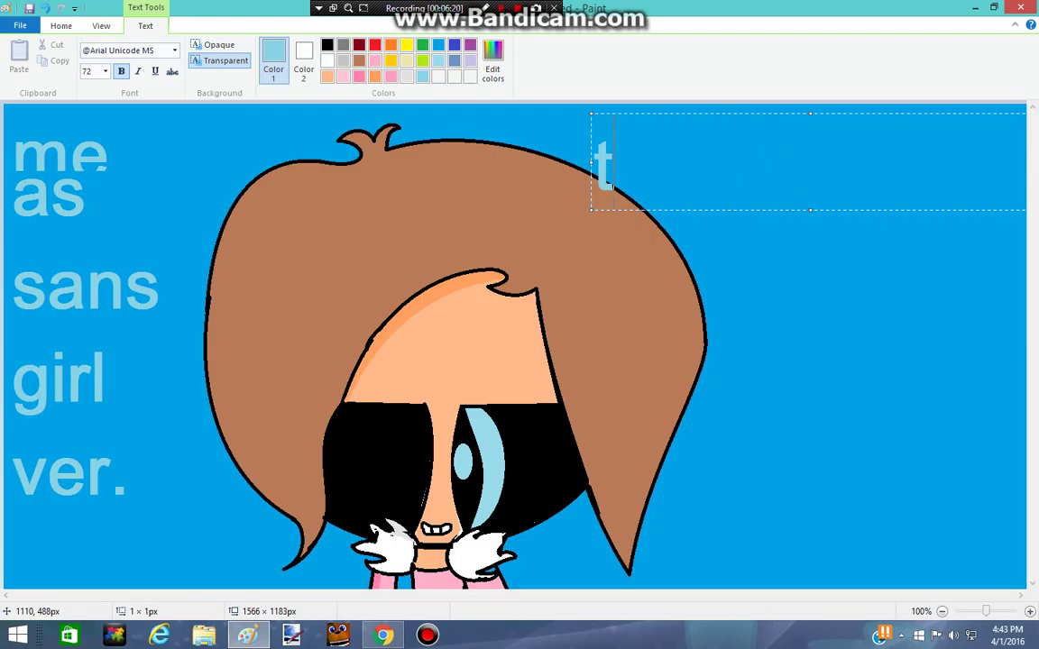
- Enter the word "for" in the empty text box and erase it again
text(for)
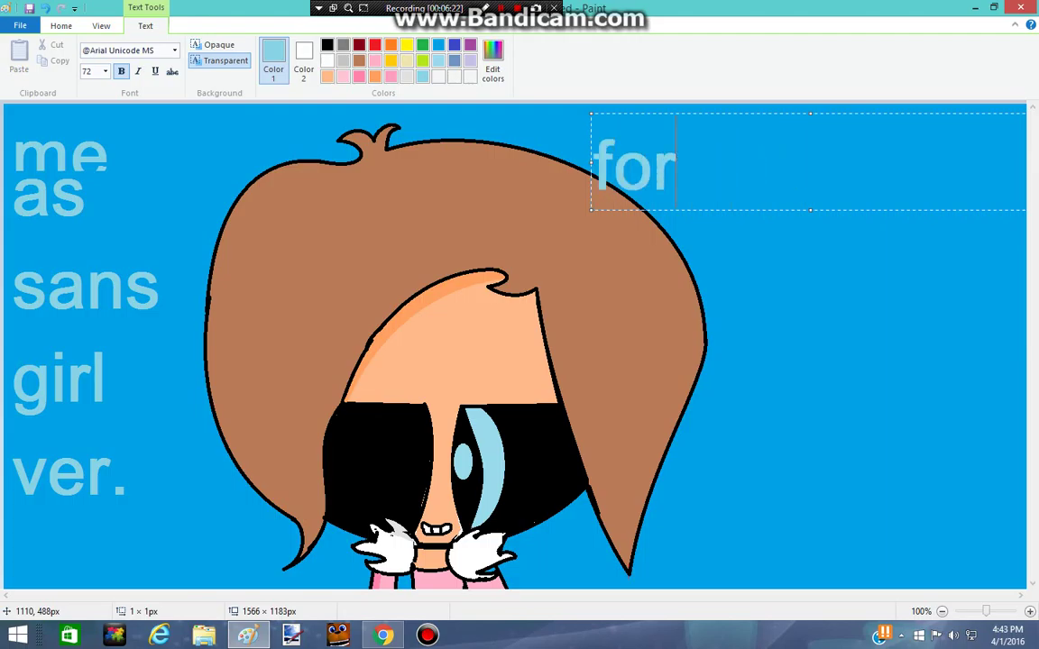
key(BackSpace)
key(BackSpace)
key(BackSpace)
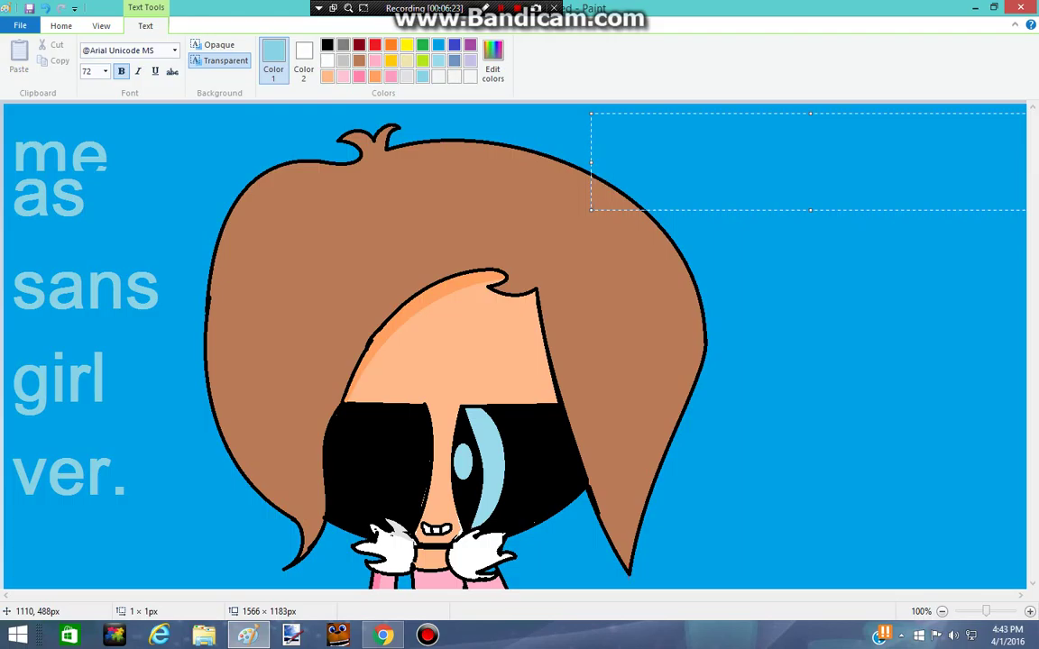
- Enter the word "waching" in the empty text box and erase it again
text(wach)
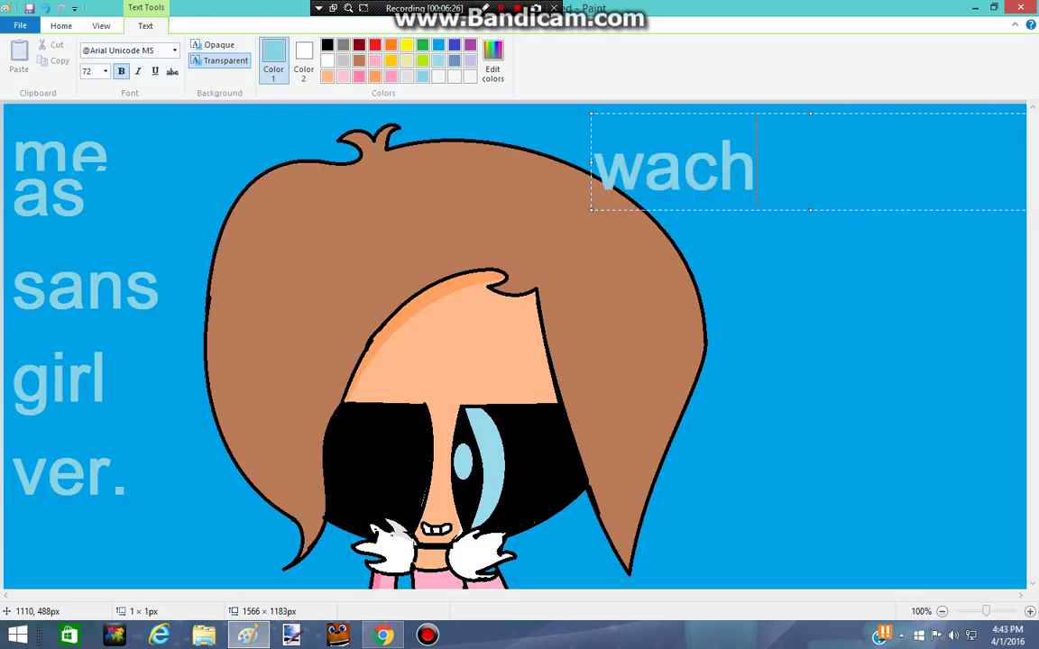
text(ing)
key(BackSpace)
key(BackSpace)
key(BackSpace)
key(BackSpace)
key(BackSpace)
key(BackSpace)
key(BackSpace)
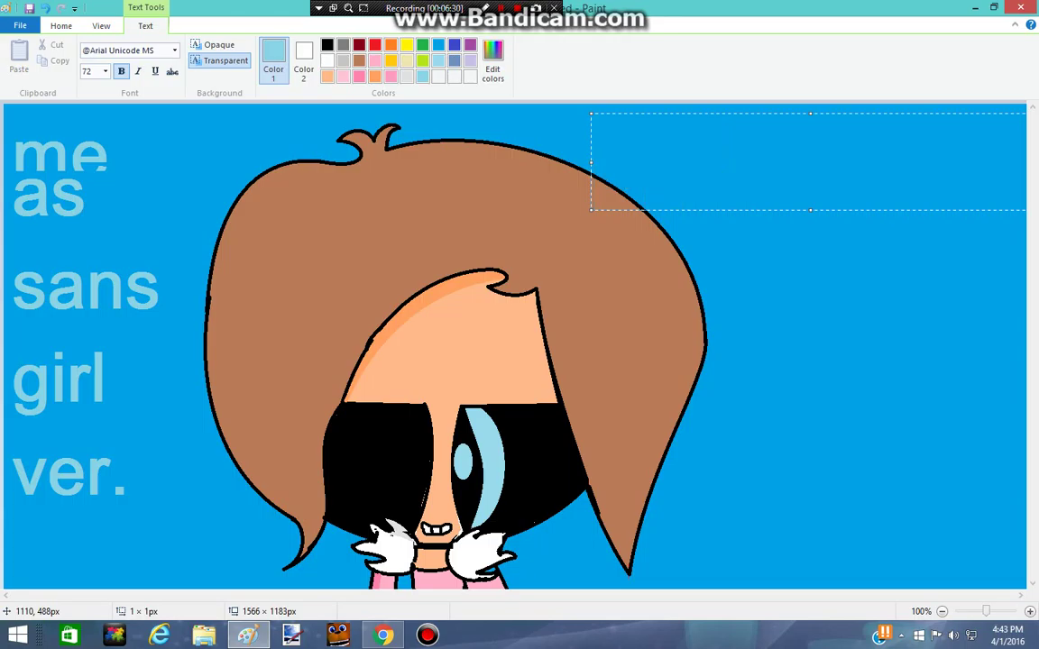
- Enter the word "and" in the empty text box and erase it again
text(an)
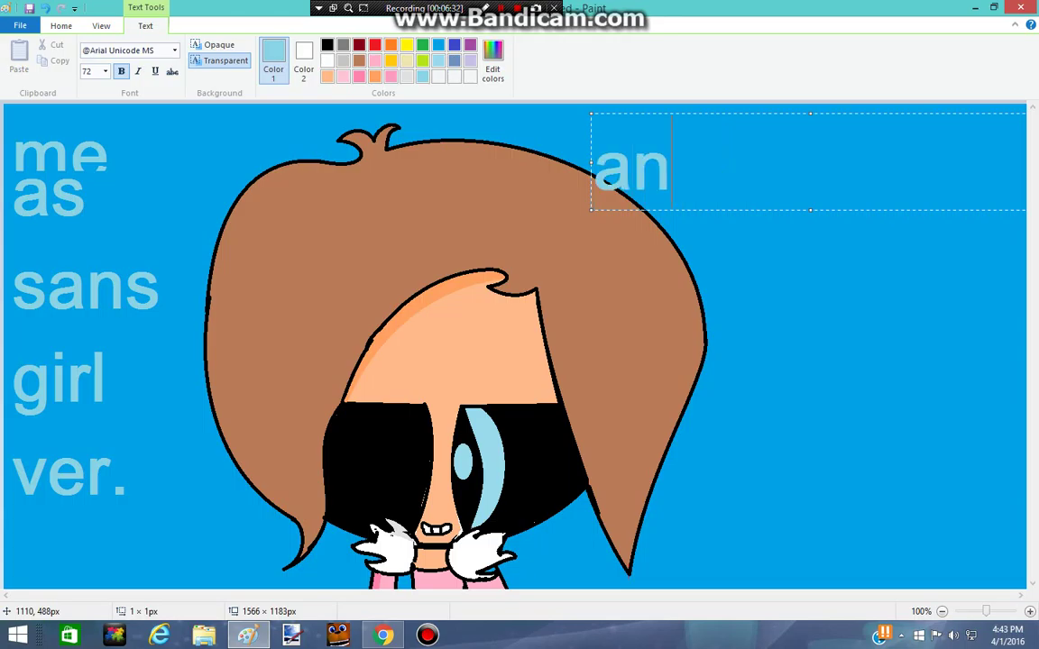
text(d)
key(BackSpace)
key(BackSpace)
key(BackSpace)
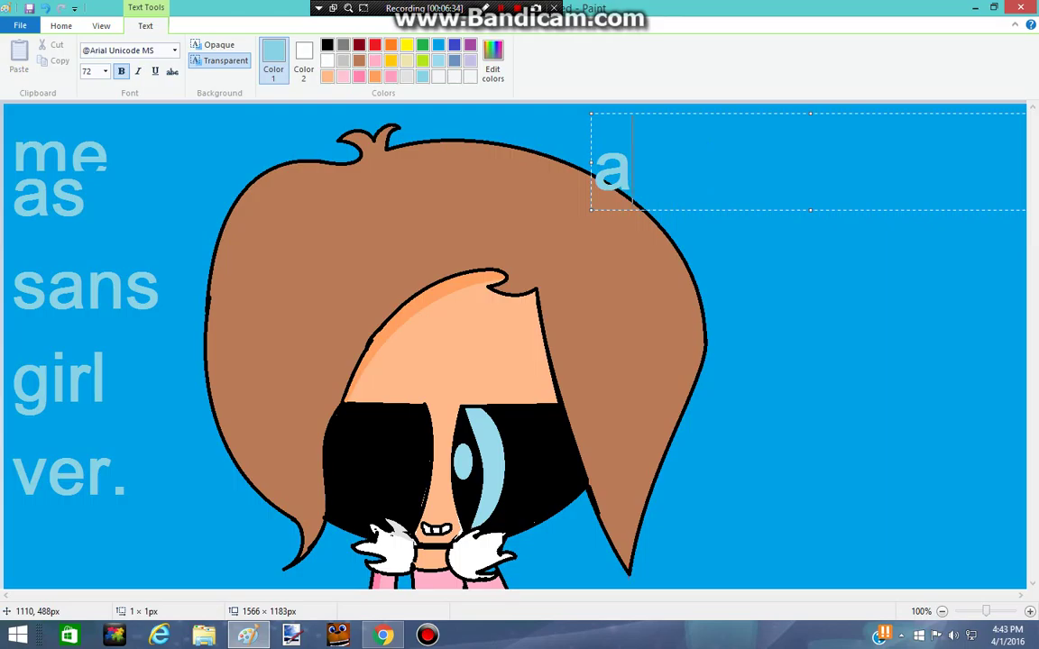
- Enter the word "thanks" in the empty text box and erase it again
text(tha)
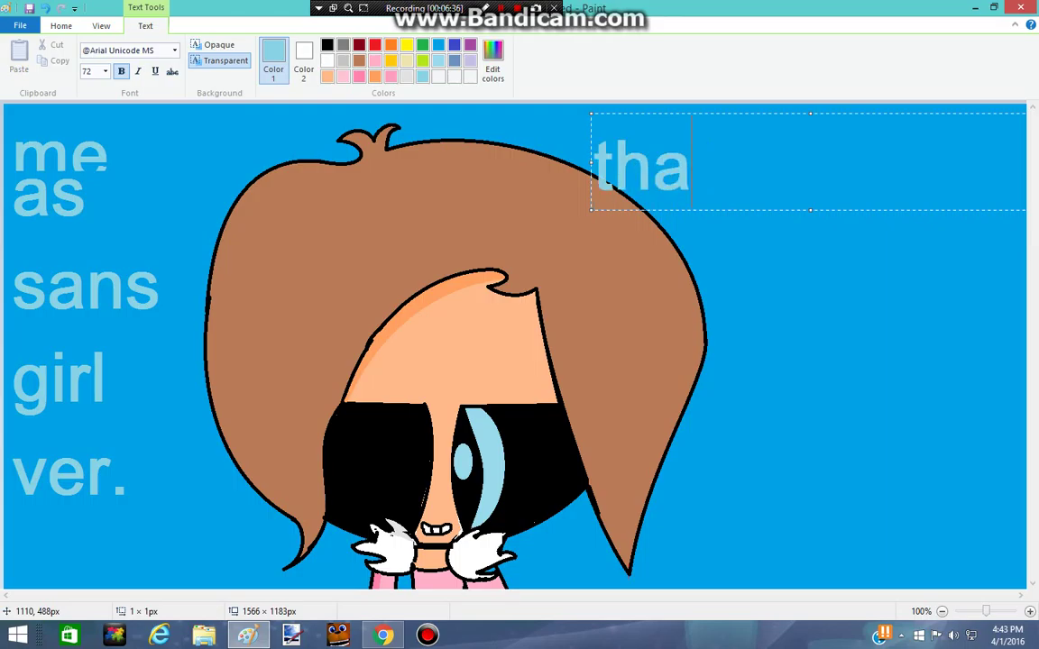
text(nks)
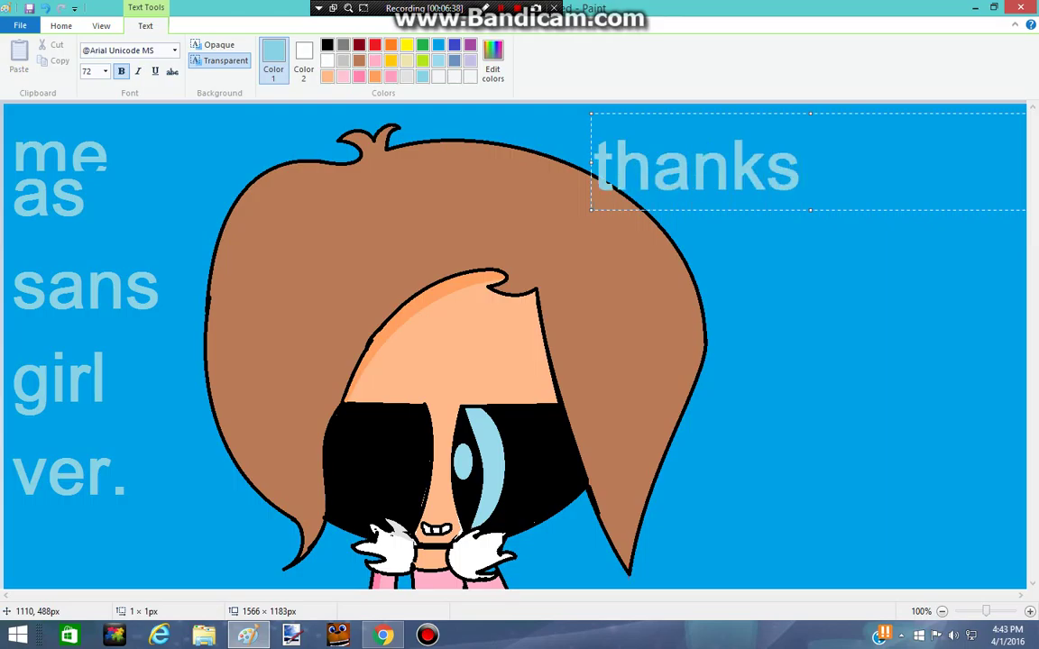
key(BackSpace)
key(BackSpace)
key(BackSpace)
key(BackSpace)
key(BackSpace)
key(BackSpace)
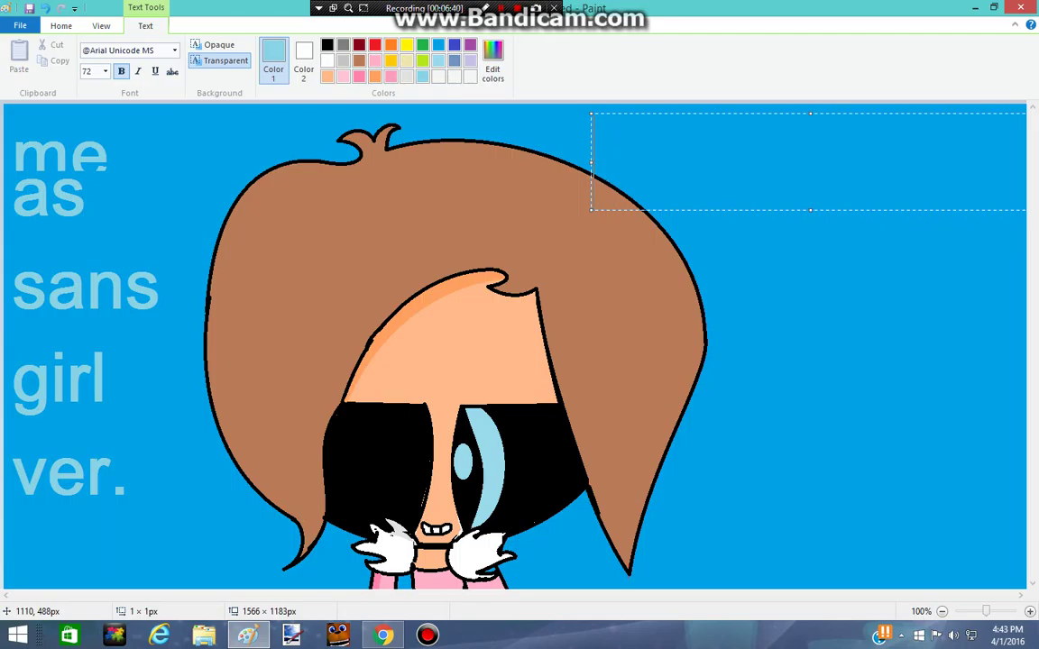
- Enter the word "iplayer" in the empty text box and erase it again
text(iplay)
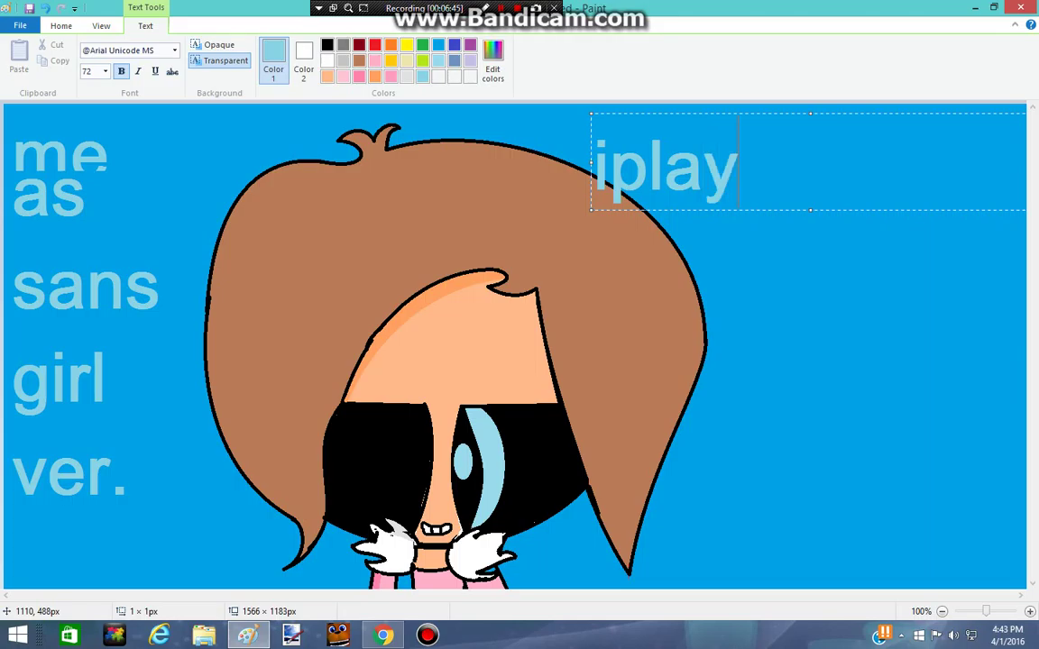
text(er)
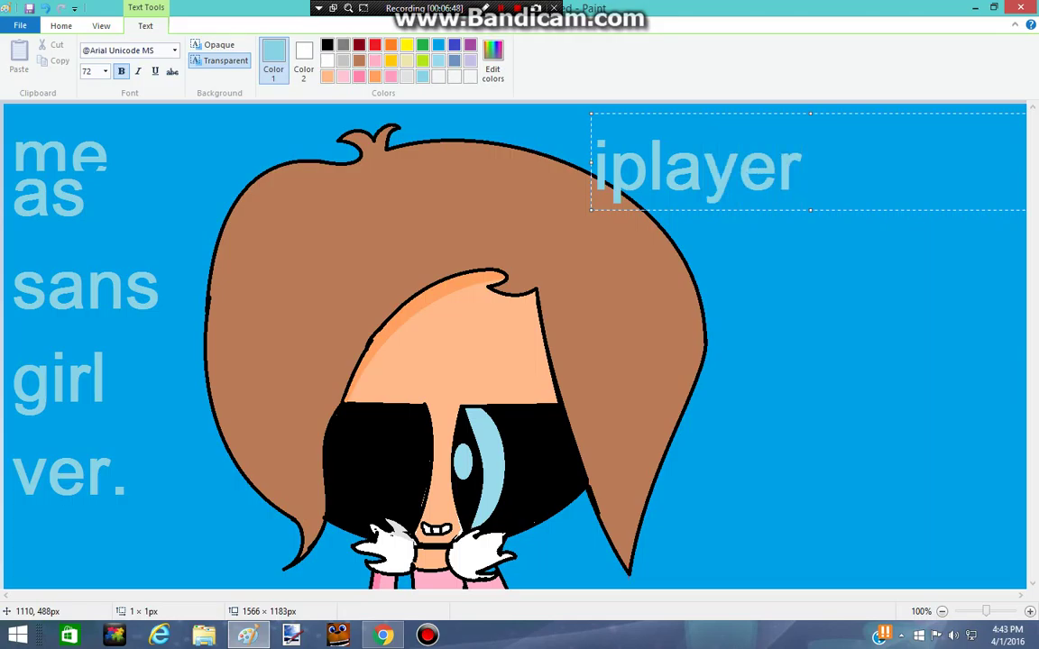
key(BackSpace)
key(BackSpace)
key(BackSpace)
key(BackSpace)
key(BackSpace)
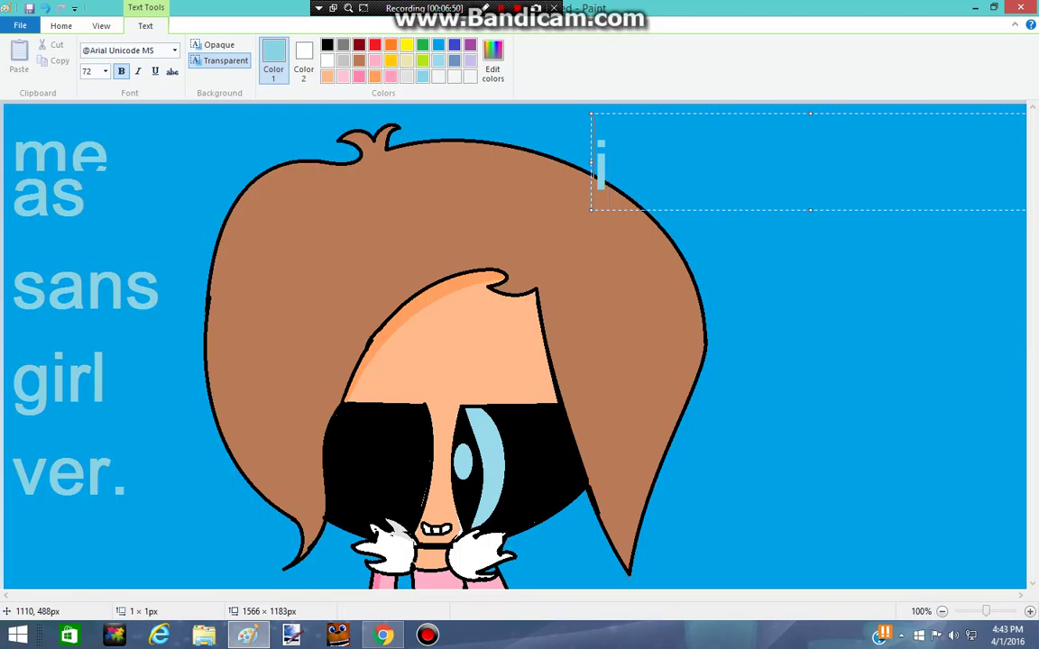
key(BackSpace)
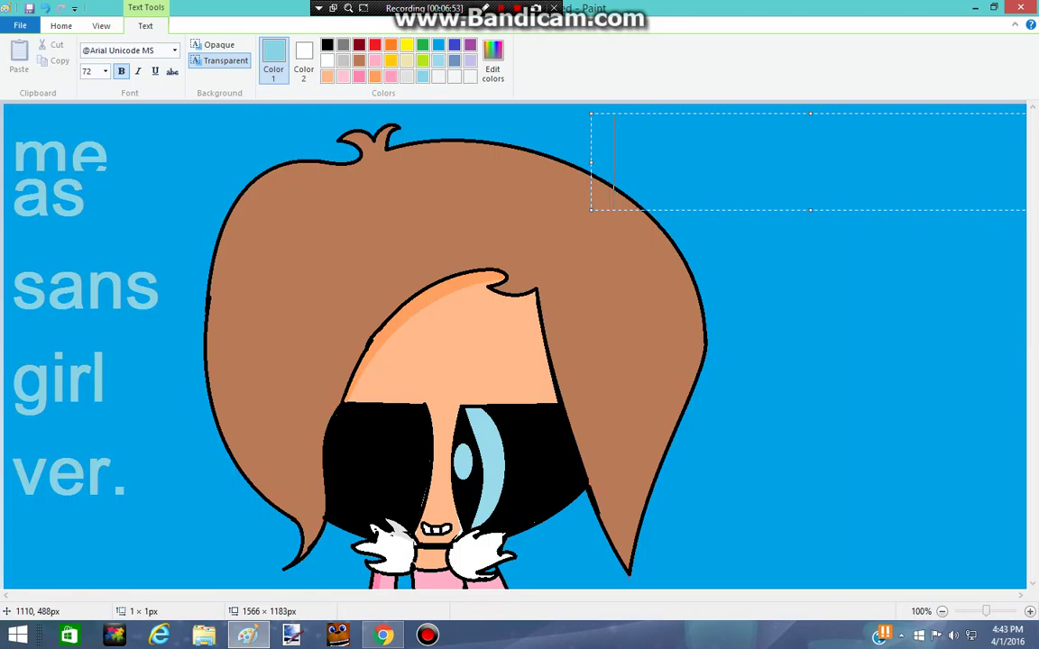
text(:)
key(BackSpace)
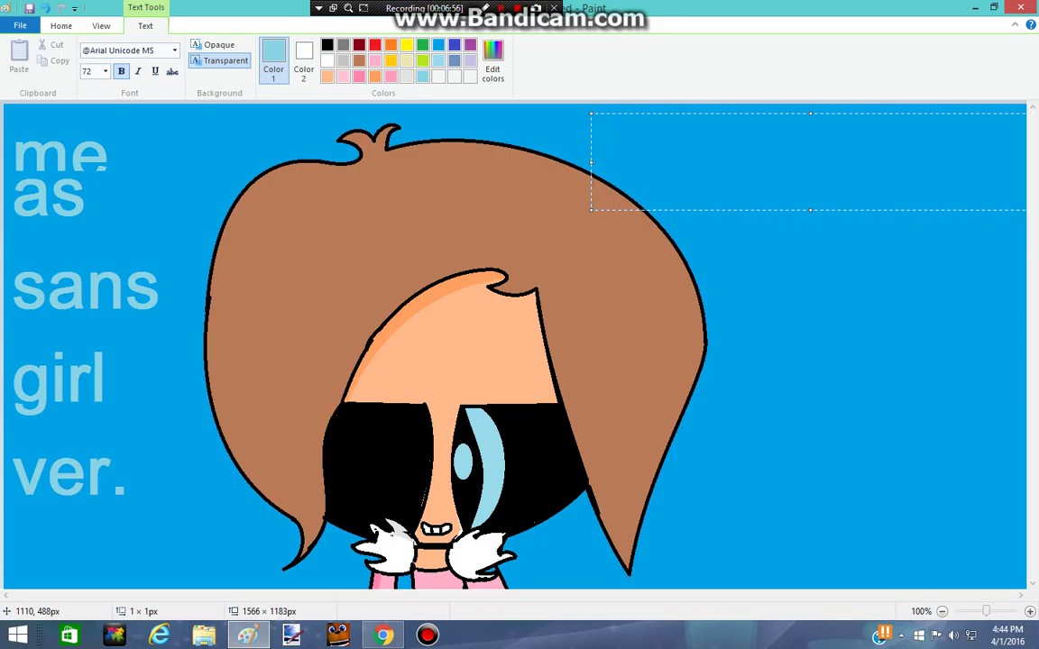
text(#)
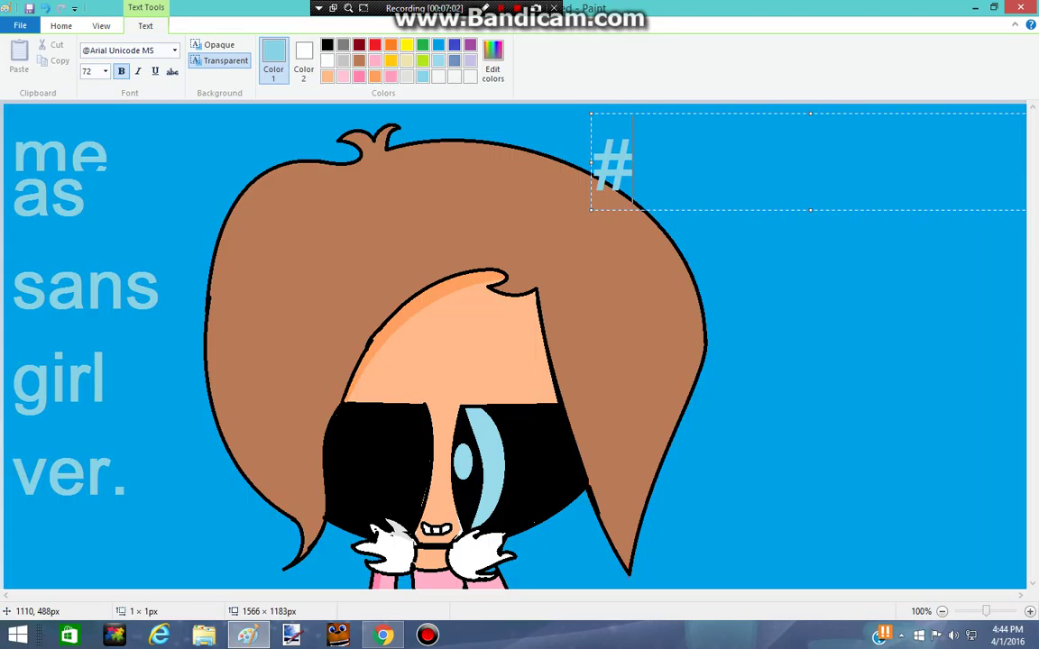
key(BackSpace)
text(3)
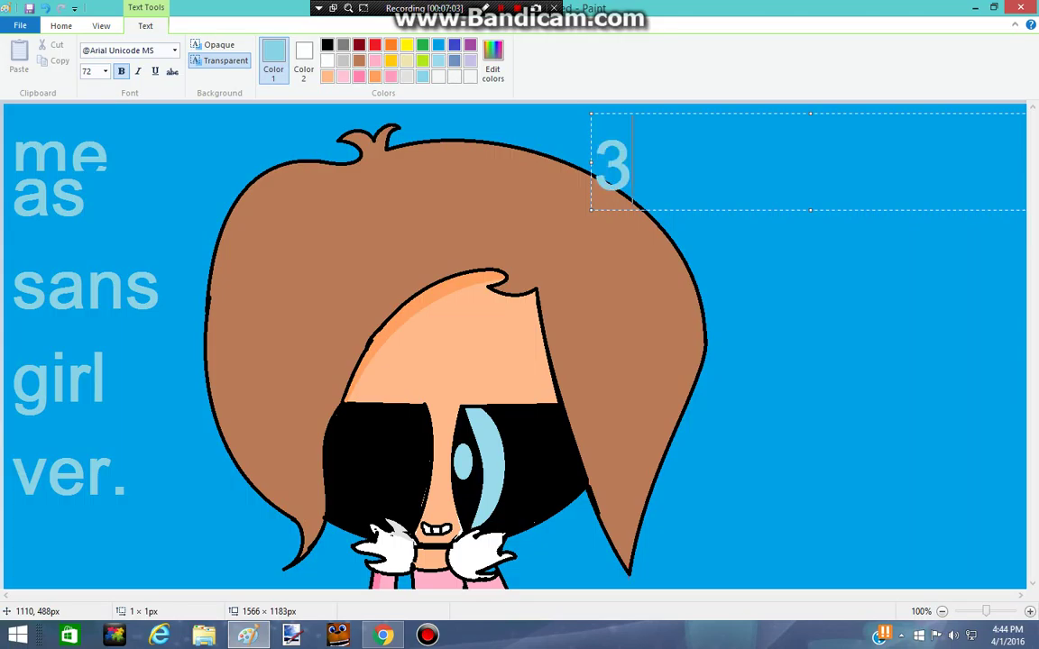
text(:)
key(BackSpace)
key(BackSpace)
- Enter the farewell ":3 bye" in the empty text box and erase it again
text(:)
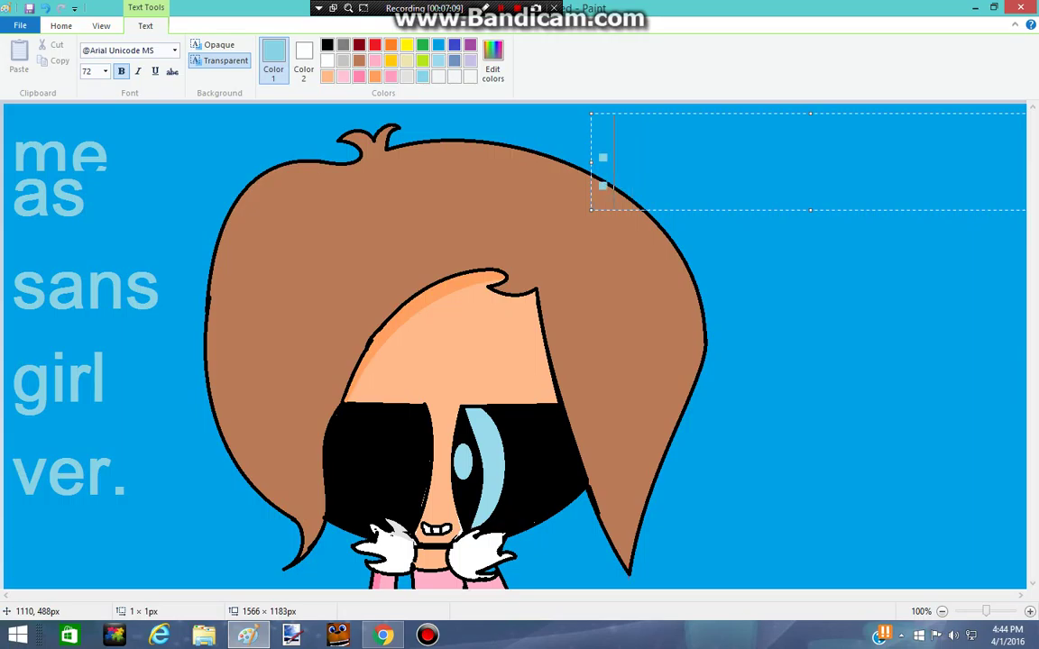
text(3)
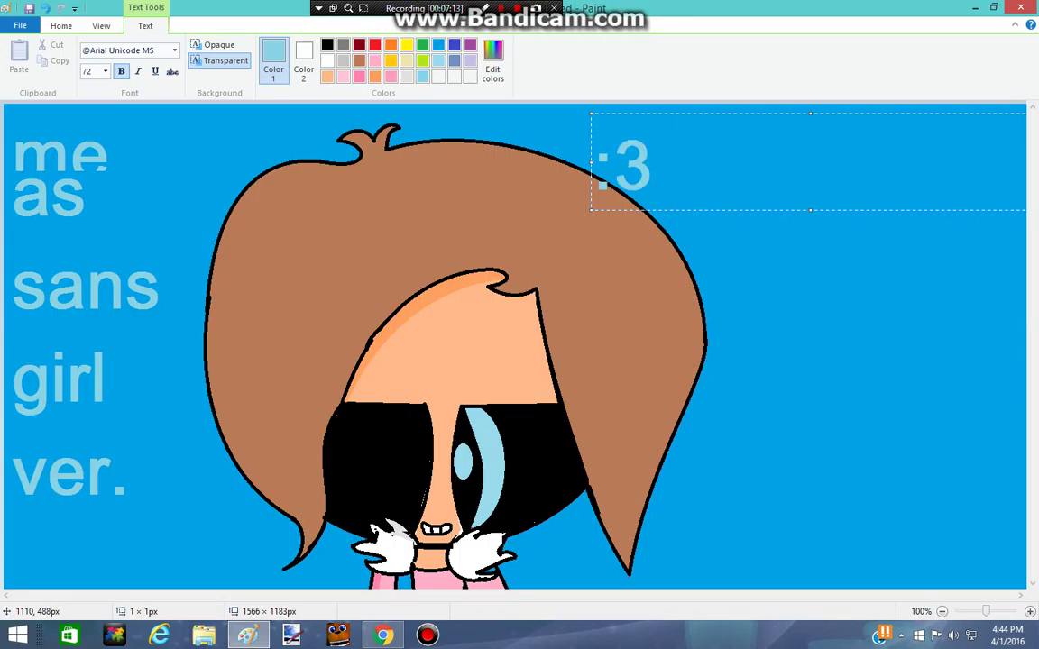
text( b)
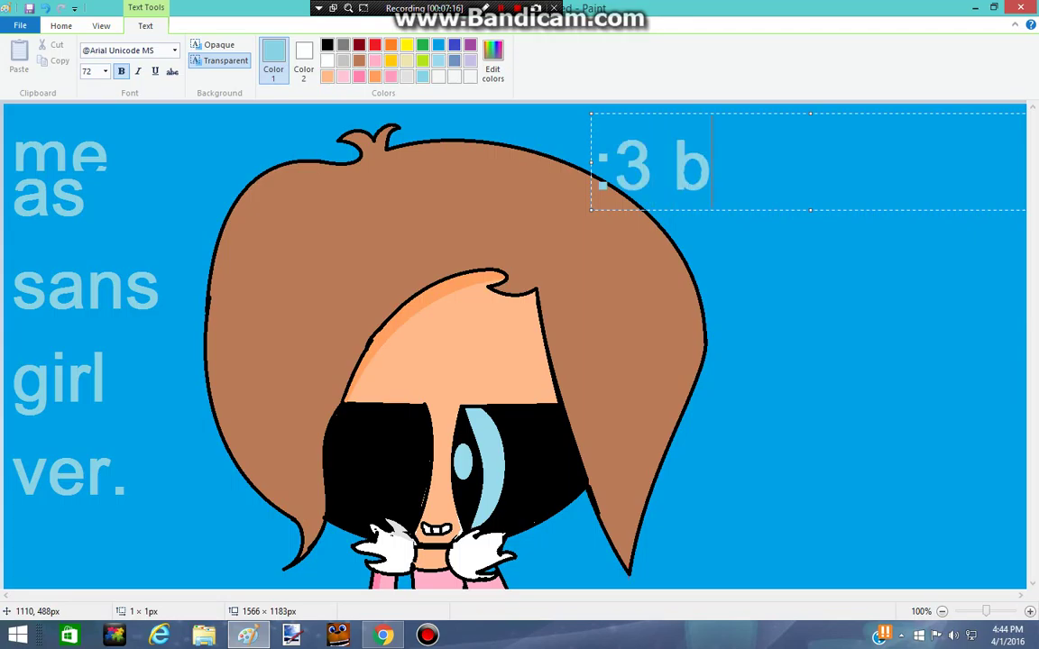
text(ye)
key(BackSpace)
key(BackSpace)
key(BackSpace)
key(BackSpace)
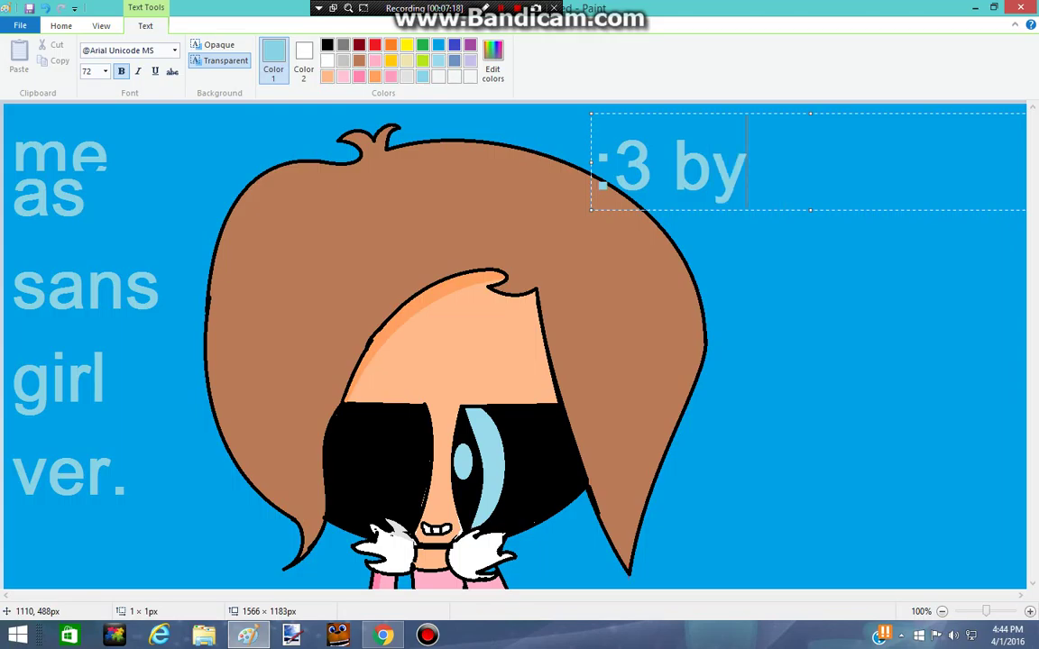
key(BackSpace)
key(BackSpace)
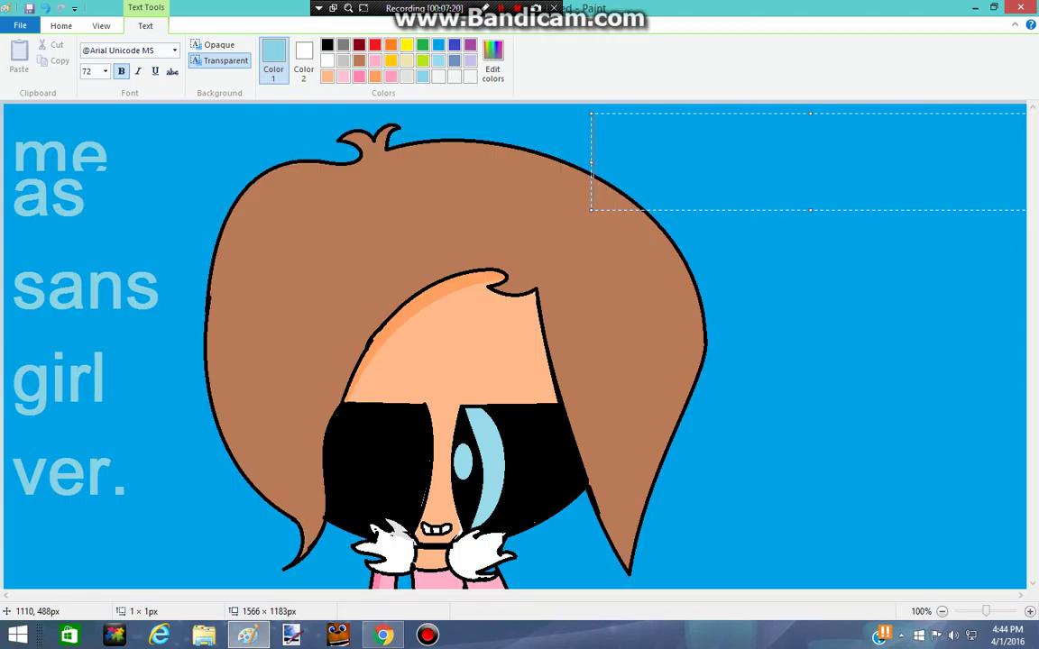